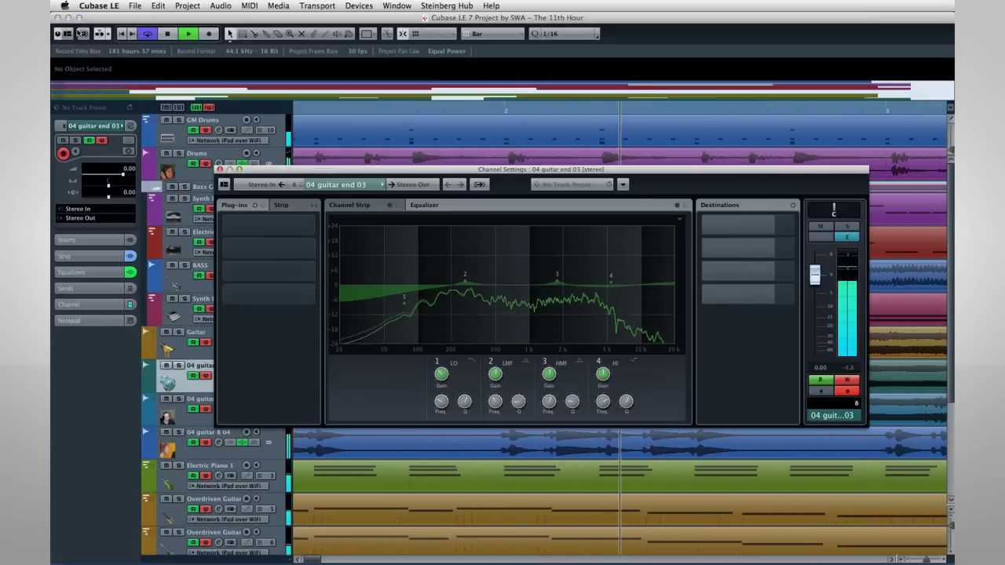
Boost EQ band 2 to 278 Hz, +6.3 dB, and set the Channel Strip compressor ratio to 1.37:1.
{"action": "left_click_drag", "start_coordinate": [465, 277], "coordinate": [511, 311]}
{"action": "left_click", "coordinate": [281, 205]}
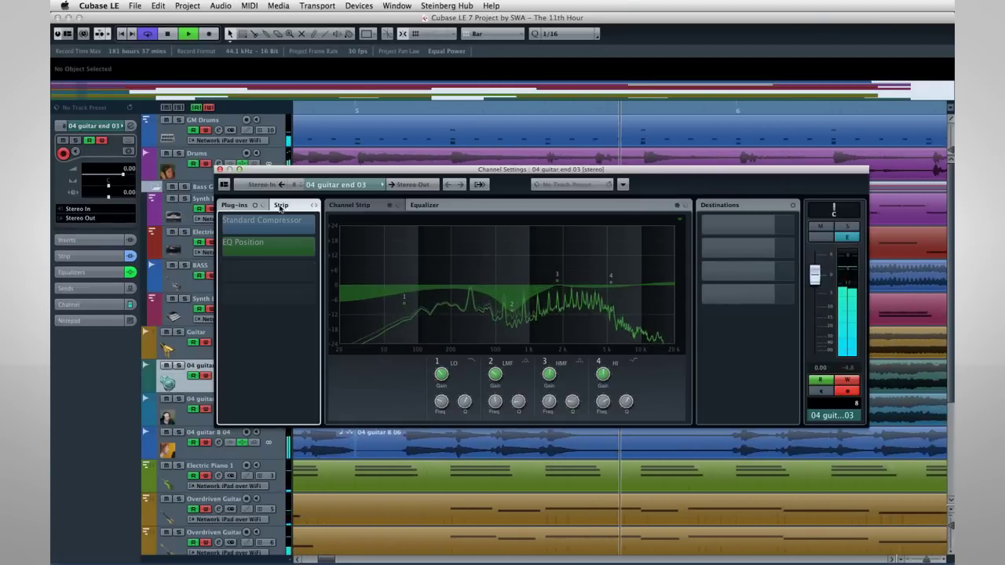
{"action": "left_click", "coordinate": [272, 224]}
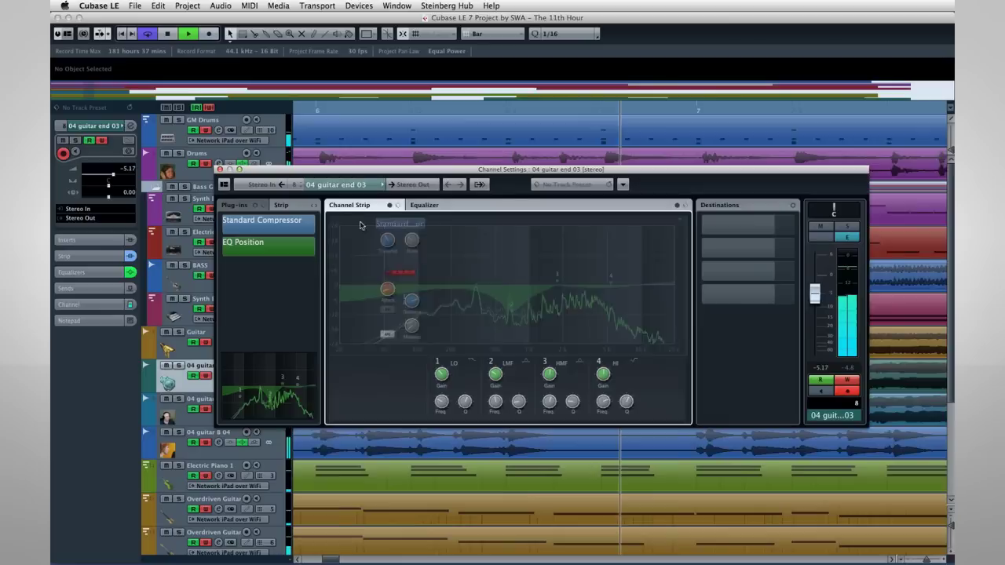
{"action": "left_click_drag", "start_coordinate": [416, 246], "coordinate": [406, 269]}
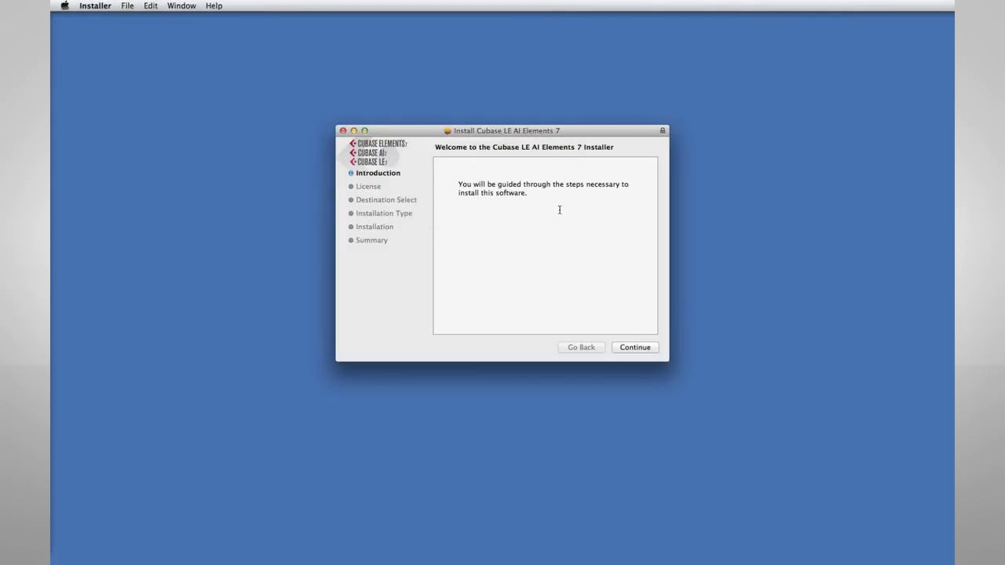
Continue past the introduction, accept the license and choose Hard Drive as the install destination.
{"action": "left_click", "coordinate": [628, 350]}
{"action": "left_click", "coordinate": [628, 350]}
{"action": "left_click", "coordinate": [601, 220]}
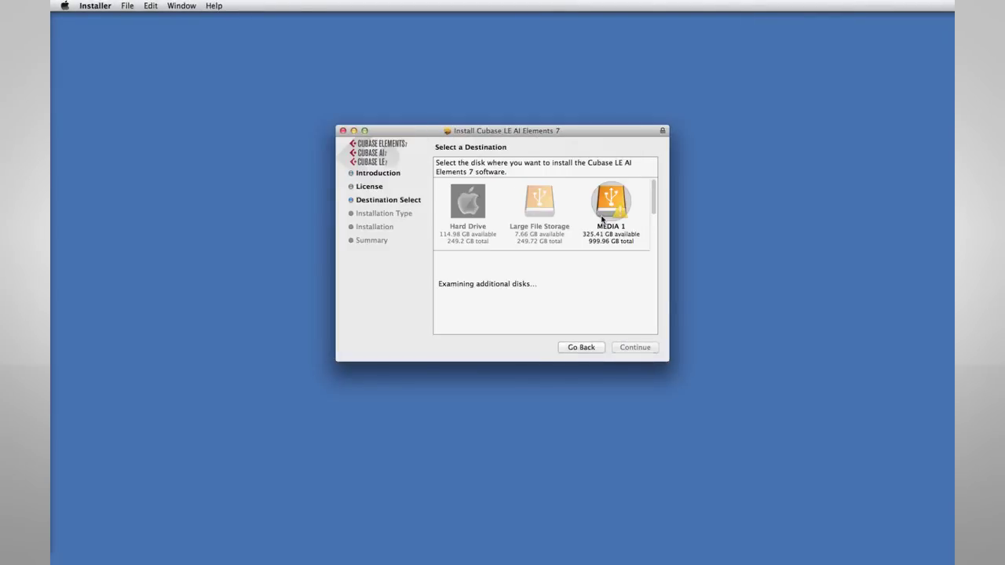
{"action": "left_click", "coordinate": [628, 347]}
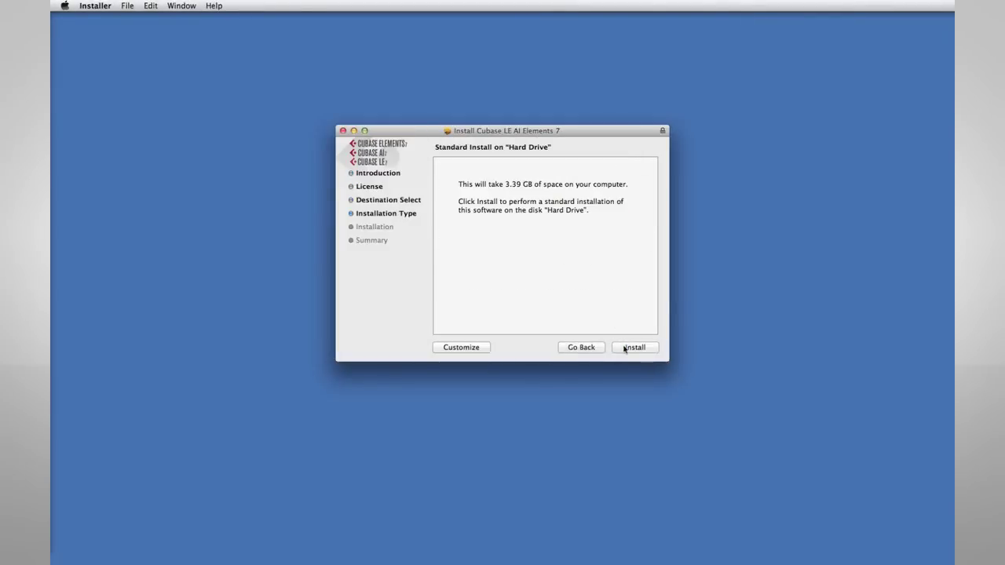
{"action": "left_click", "coordinate": [625, 349]}
Authorize the installation with the account password and close the installer once it succeeds.
{"action": "type", "text": "••••••"}
{"action": "key", "text": "Return"}
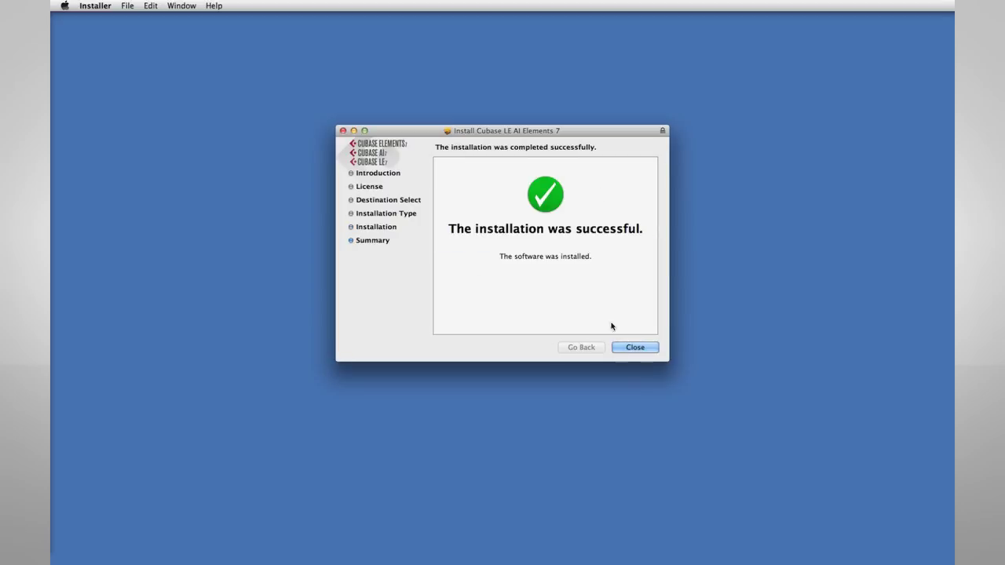
{"action": "left_click", "coordinate": [634, 347]}
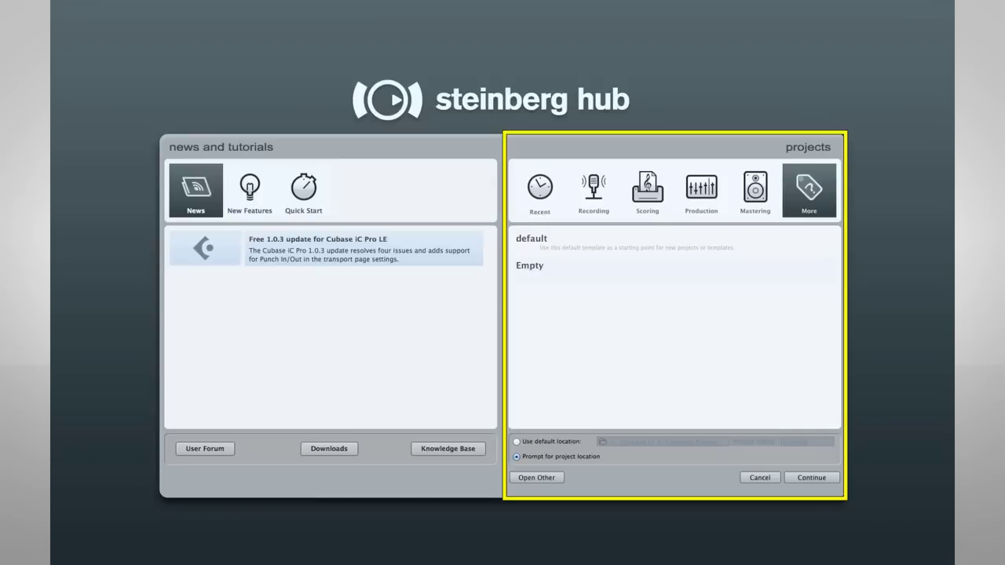
Browse the Recording, Scoring and Production template categories and pick Dance Production.
{"action": "left_click", "coordinate": [594, 206]}
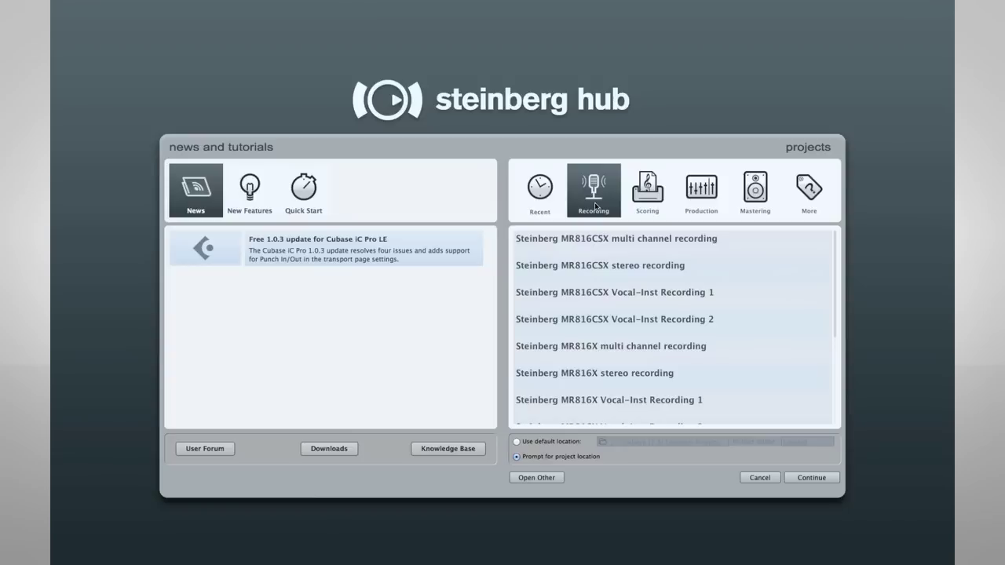
{"action": "left_click", "coordinate": [641, 205]}
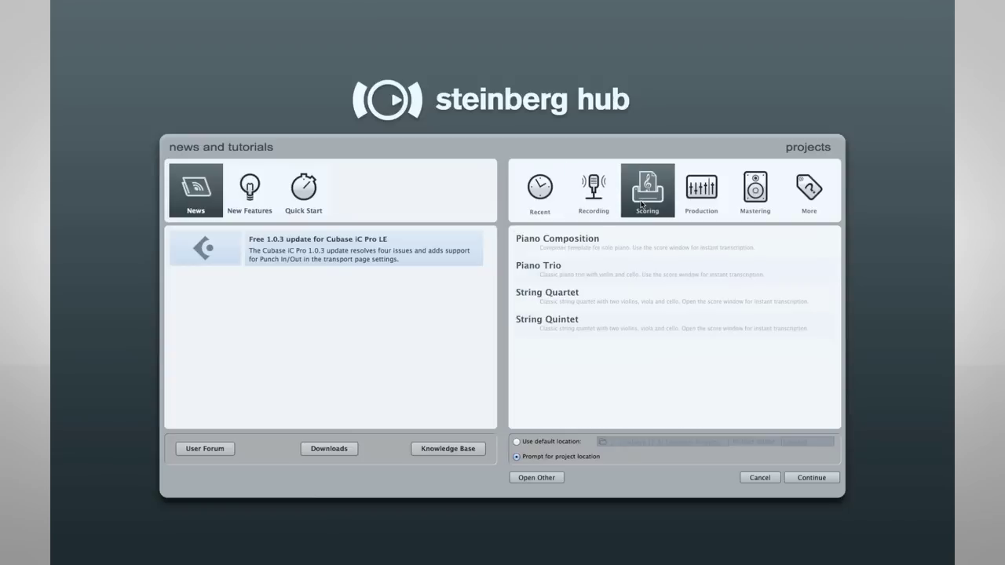
{"action": "left_click", "coordinate": [686, 202]}
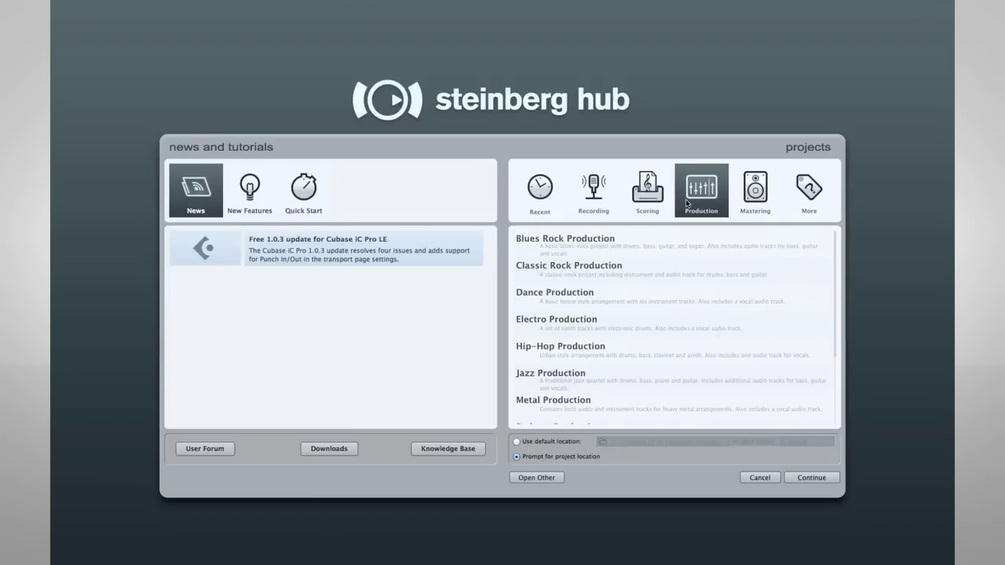
{"action": "left_click", "coordinate": [583, 300]}
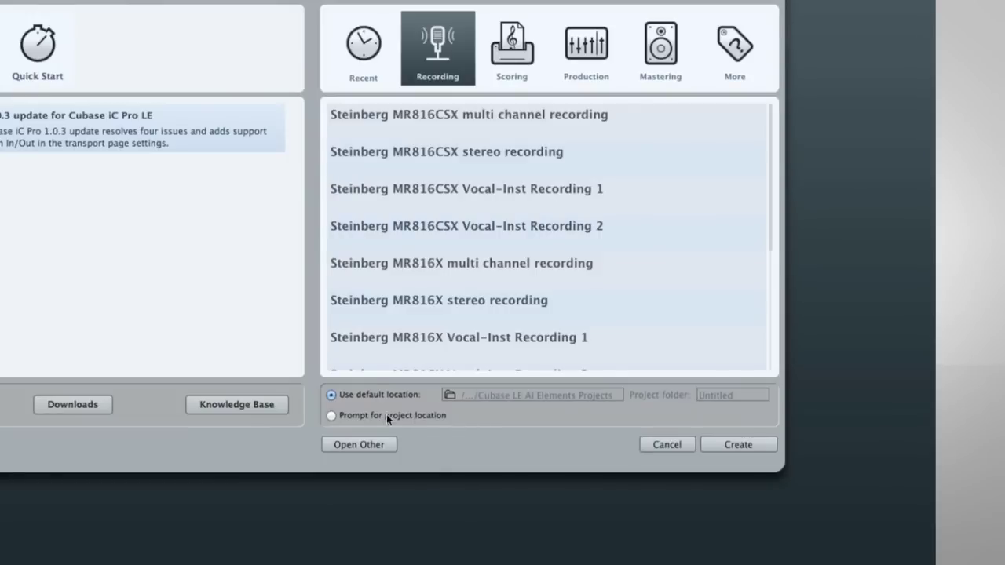
Choose the Empty template with Prompt for project location enabled and continue.
{"action": "left_click", "coordinate": [331, 416]}
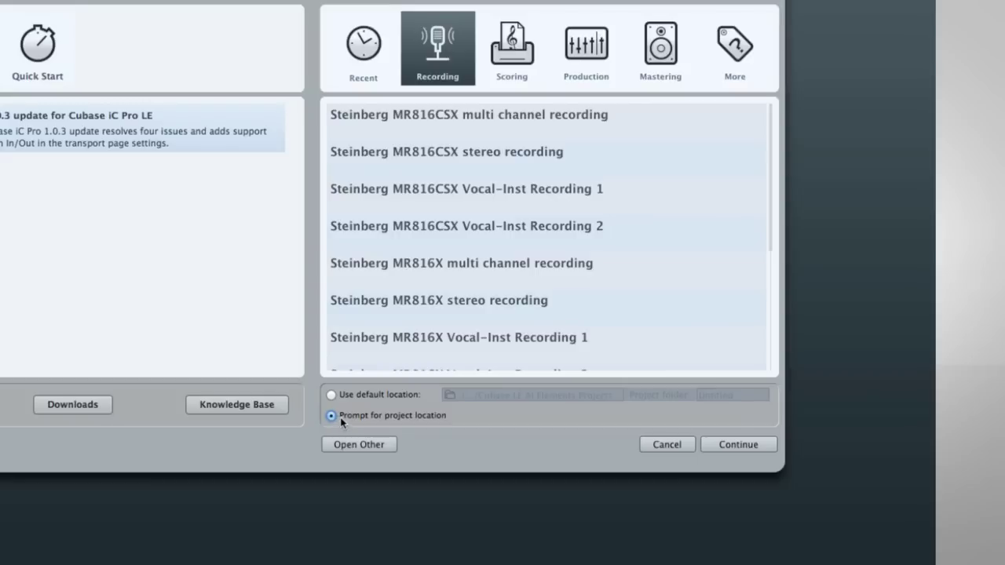
{"action": "left_click", "coordinate": [330, 395]}
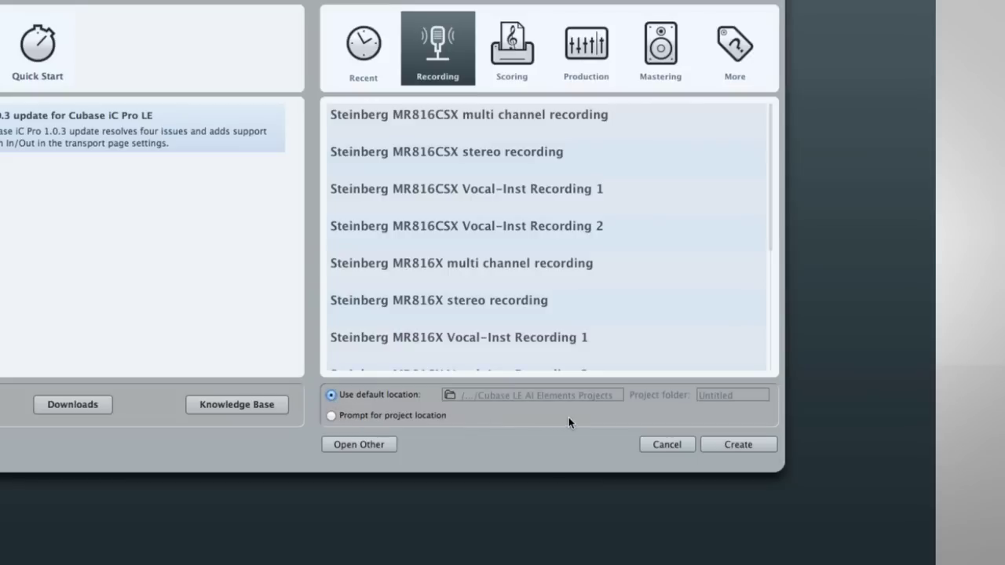
{"action": "left_click", "coordinate": [737, 51]}
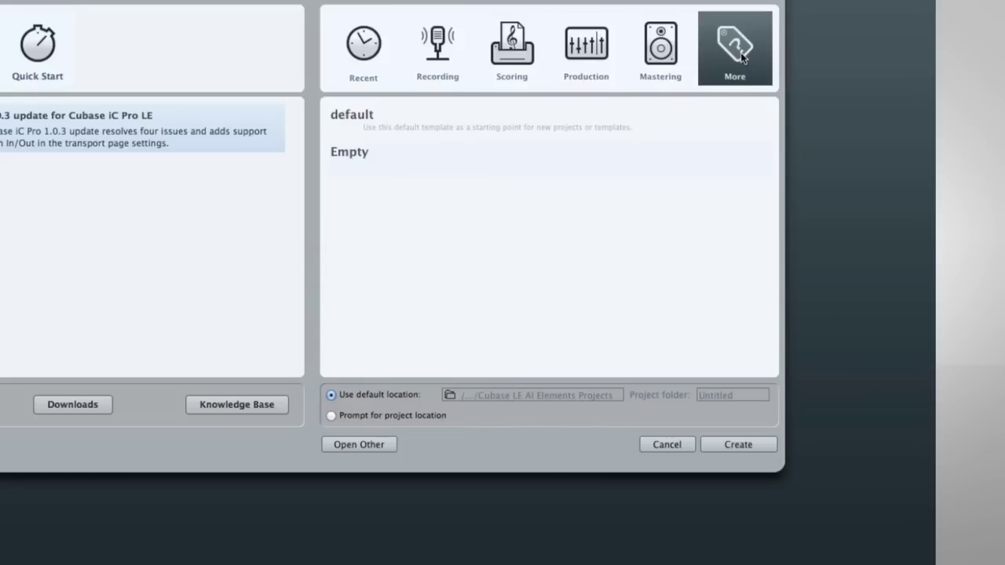
{"action": "left_click", "coordinate": [392, 164]}
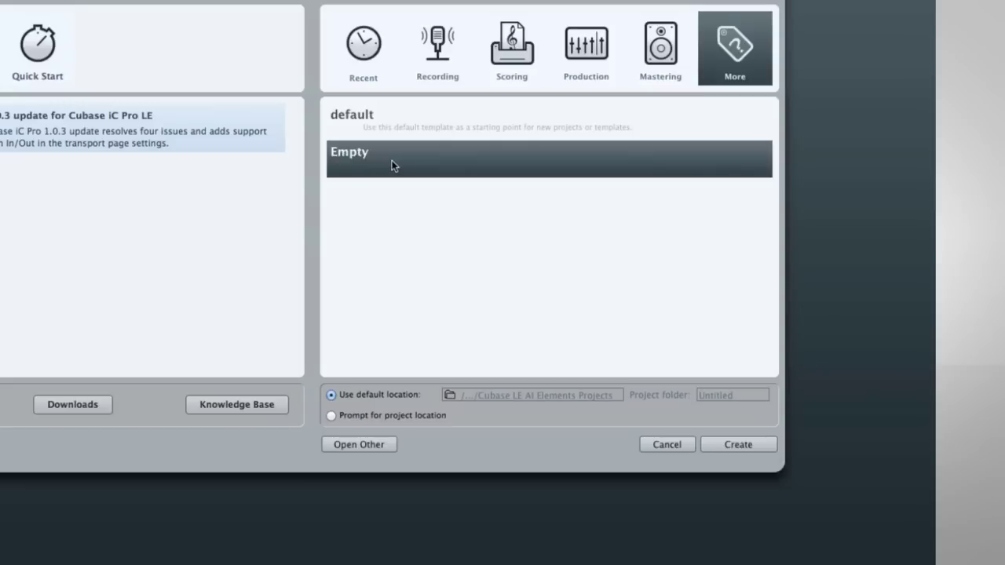
{"action": "left_click", "coordinate": [332, 416]}
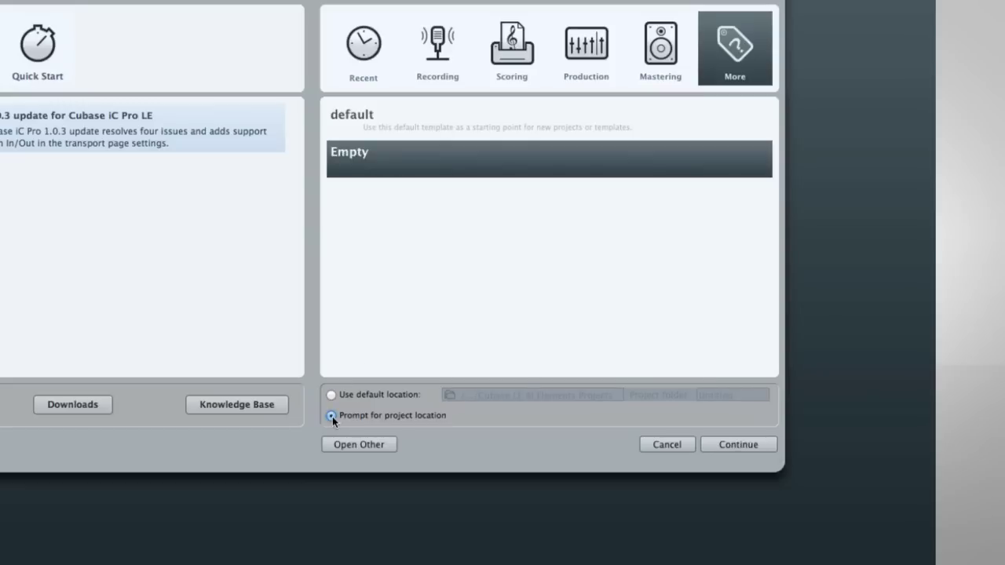
{"action": "left_click", "coordinate": [711, 443]}
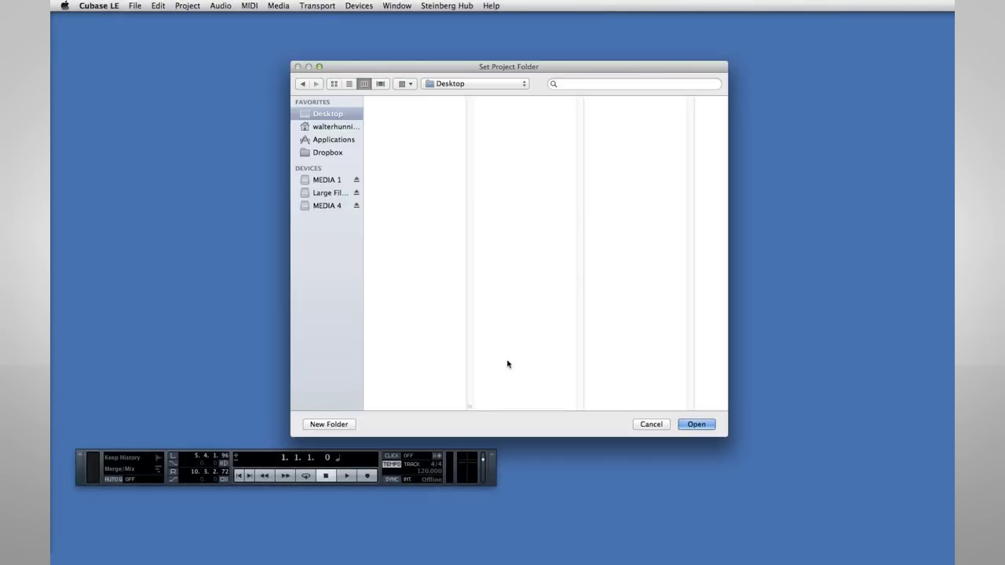
Create a 'My First Project' folder as the project folder and maximize the new project window.
{"action": "left_click", "coordinate": [347, 423]}
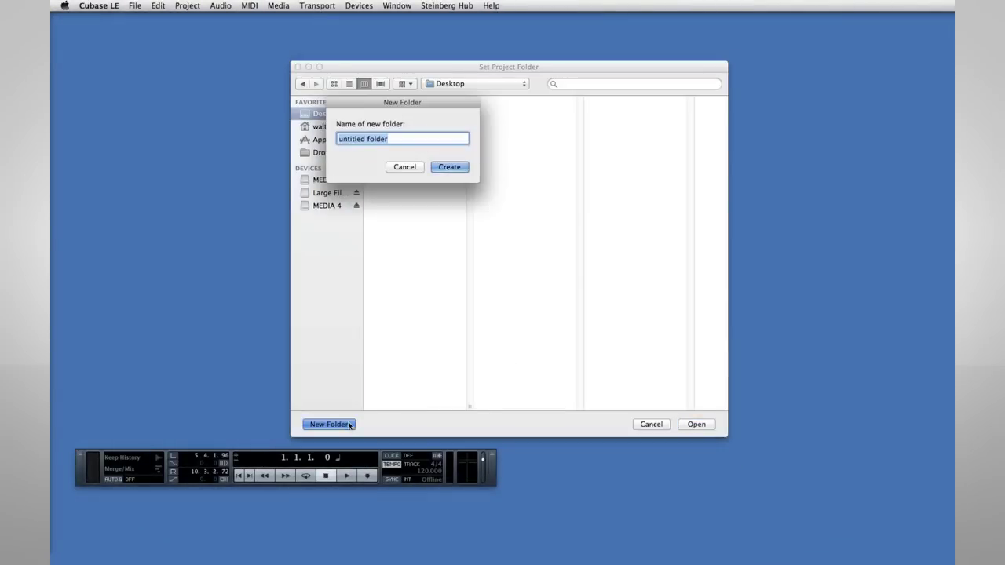
{"action": "type", "text": "My First Project"}
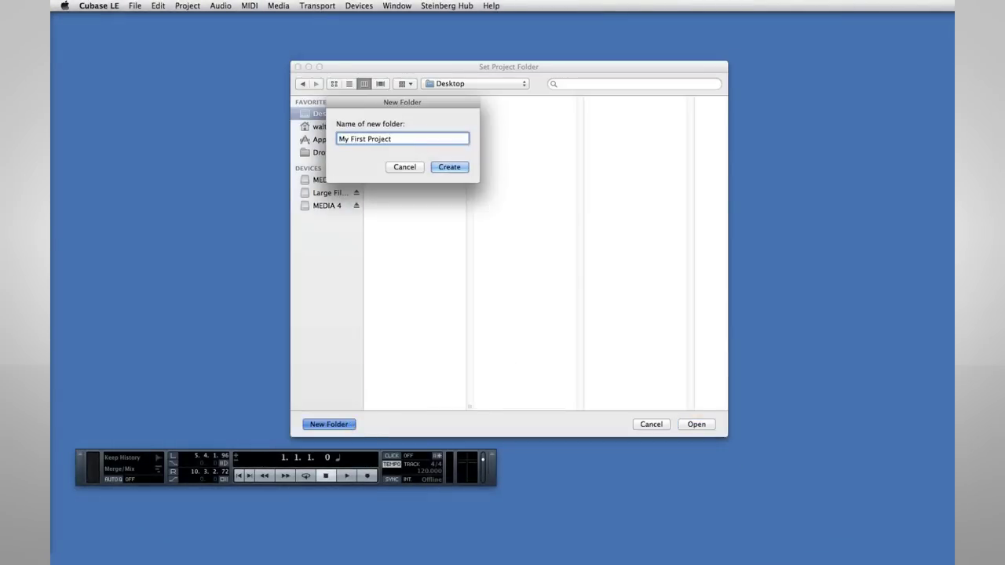
{"action": "left_click", "coordinate": [450, 168]}
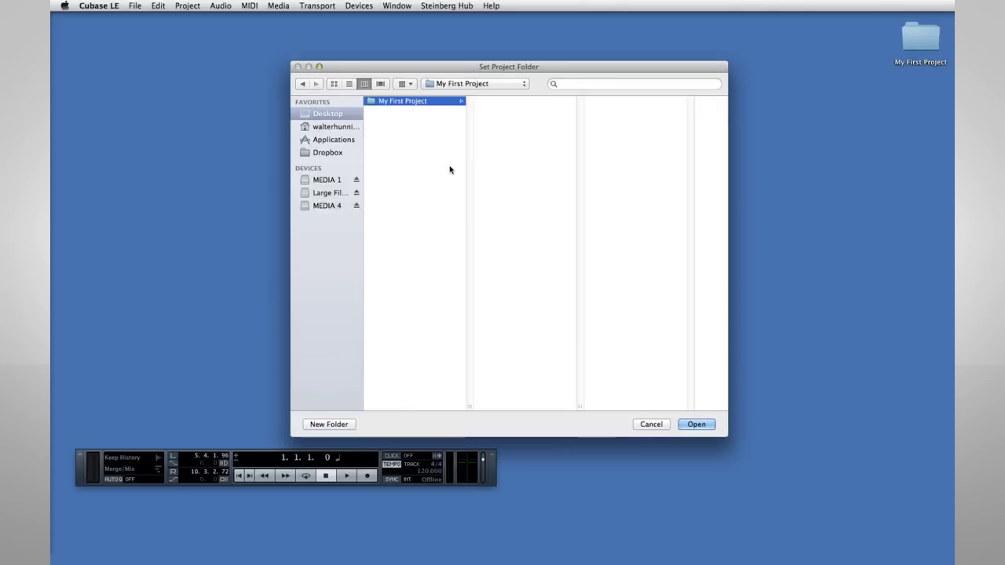
{"action": "left_click", "coordinate": [685, 425]}
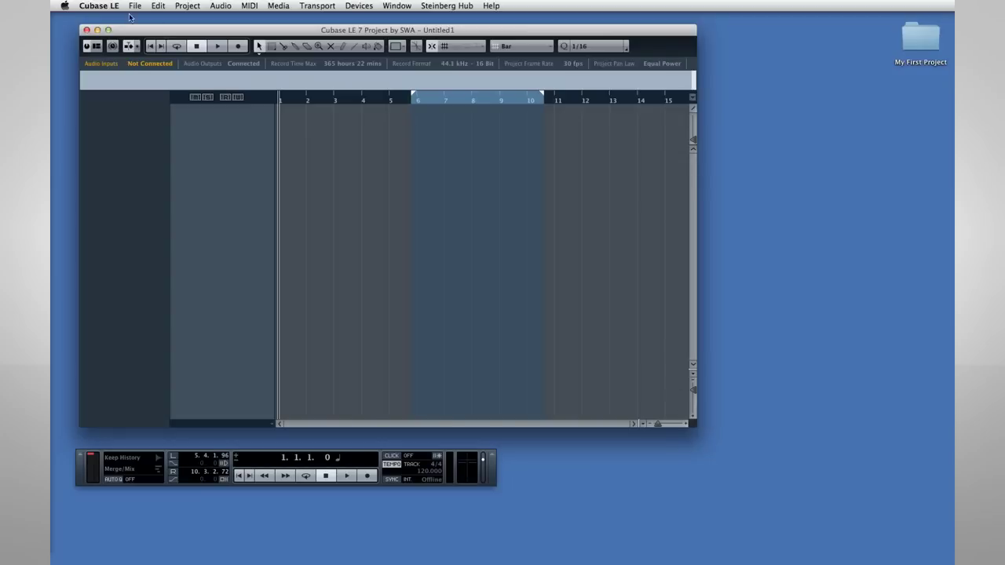
{"action": "left_click", "coordinate": [109, 31]}
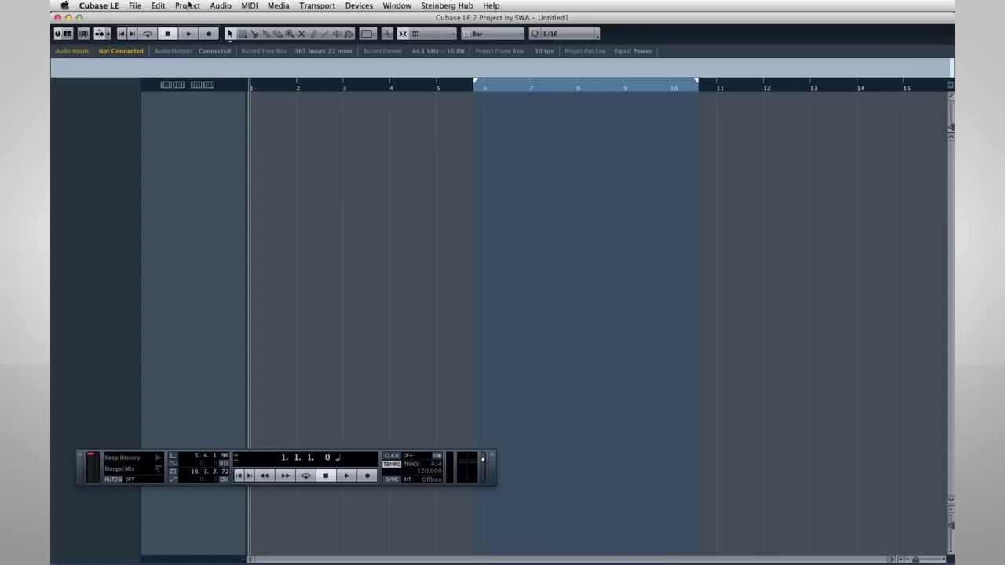
Add three mono audio tracks through Project > Add Track > Audio.
{"action": "left_click", "coordinate": [188, 5]}
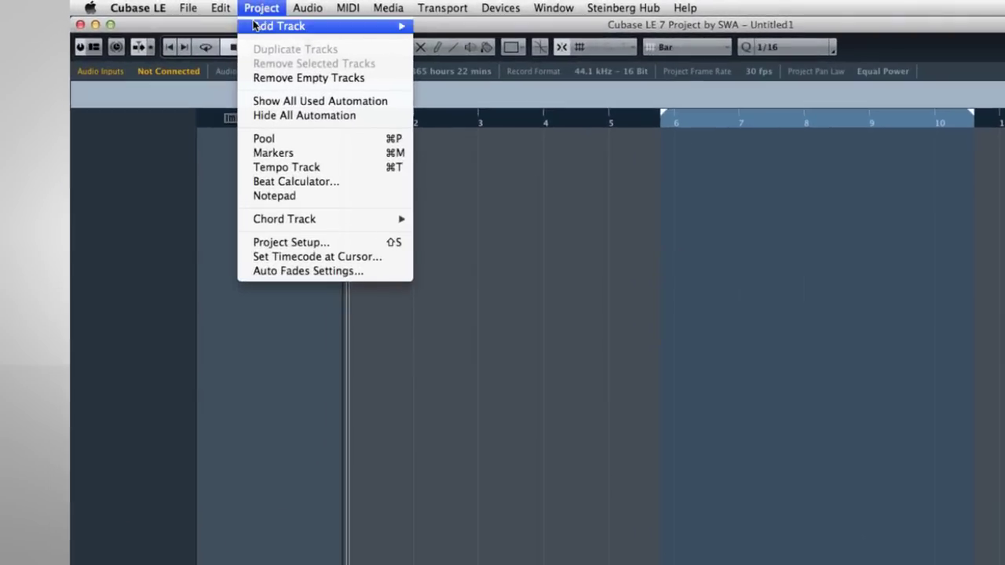
{"action": "mouse_move", "coordinate": [245, 28]}
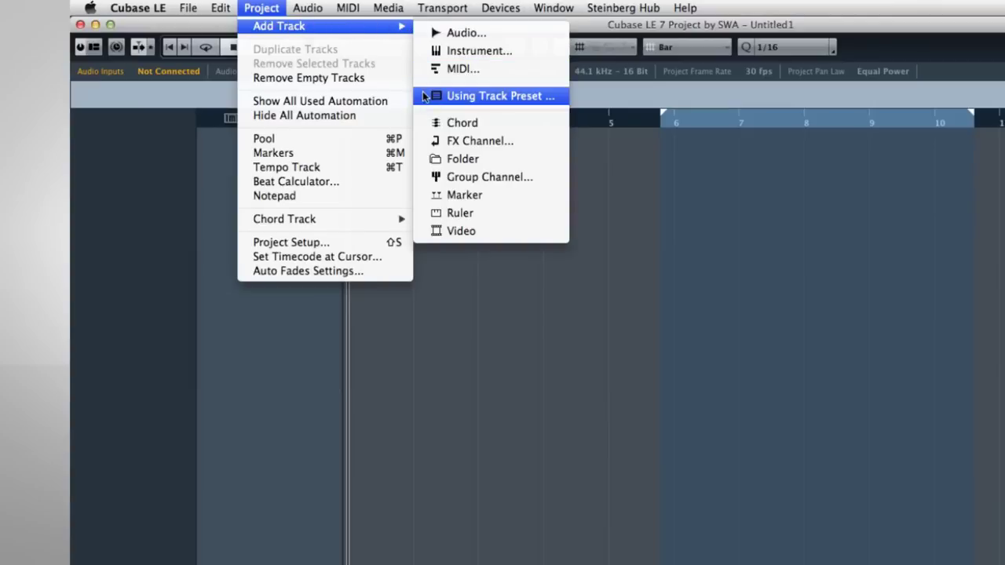
{"action": "left_click", "coordinate": [422, 34]}
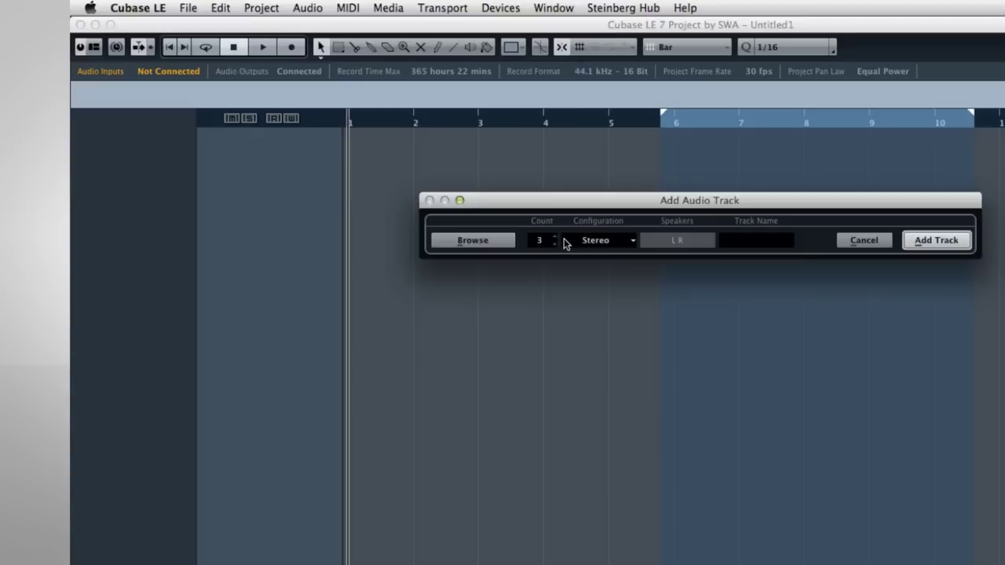
{"action": "left_click", "coordinate": [632, 241]}
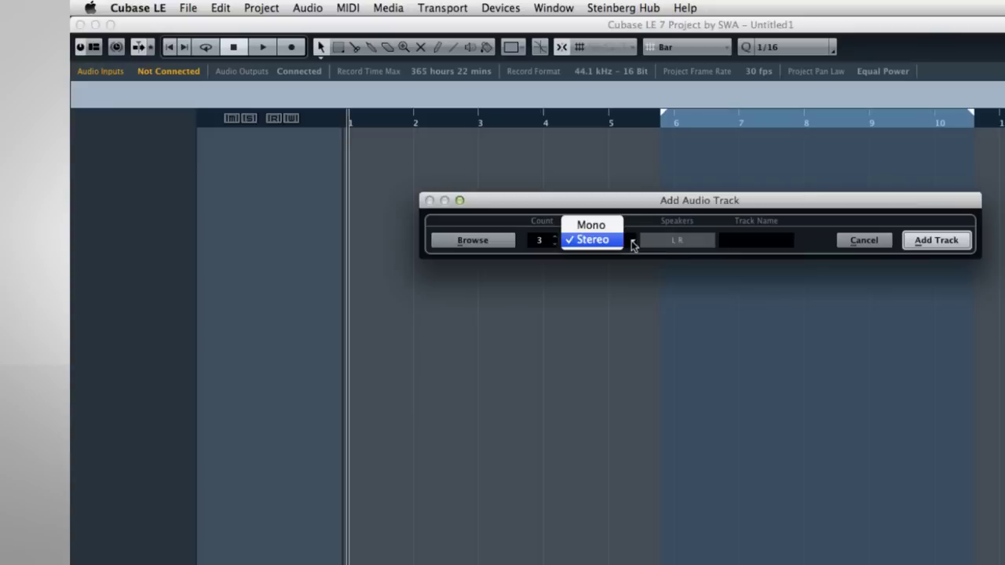
{"action": "left_click", "coordinate": [605, 225]}
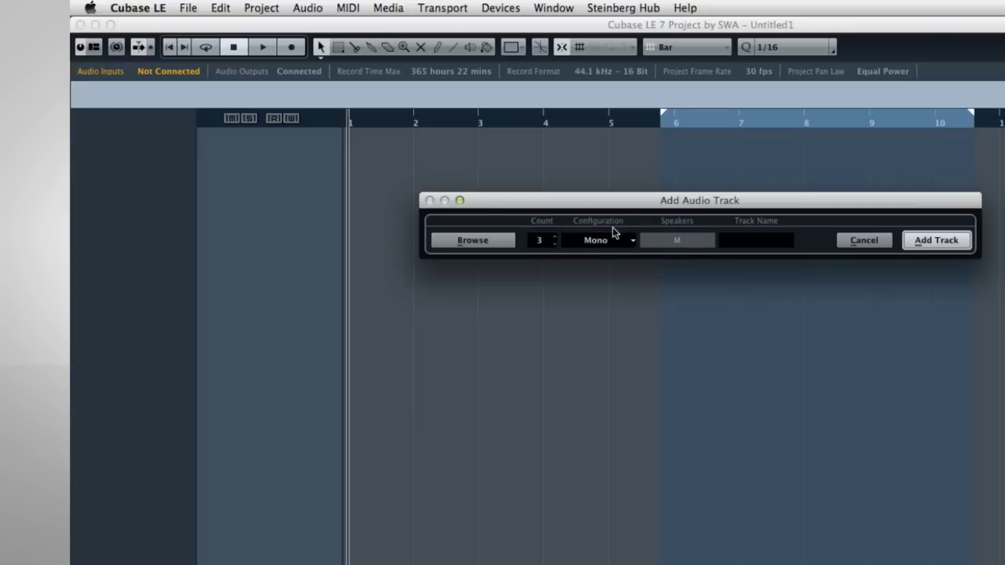
{"action": "left_click", "coordinate": [931, 240]}
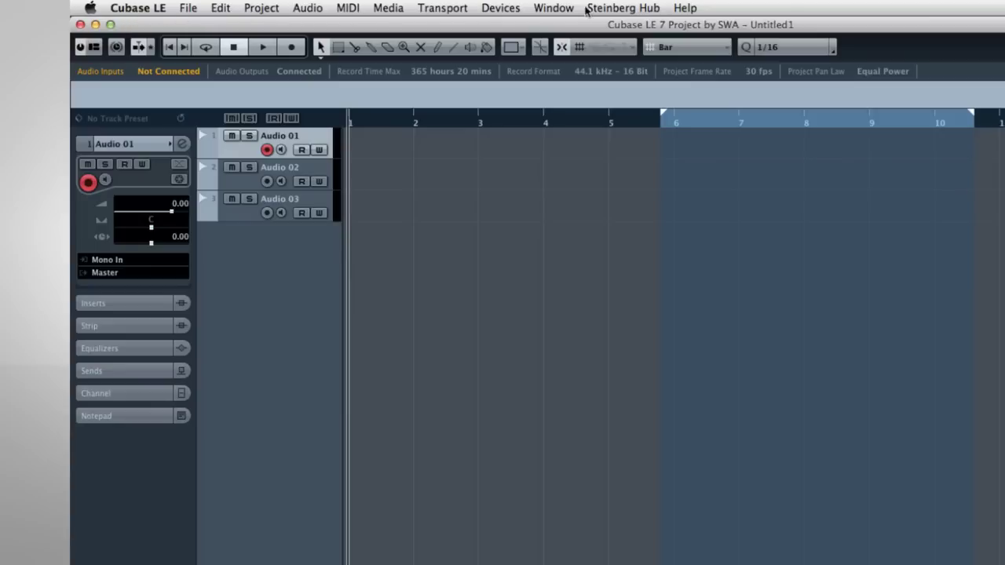
Open the Project menu.
{"action": "left_click", "coordinate": [261, 9]}
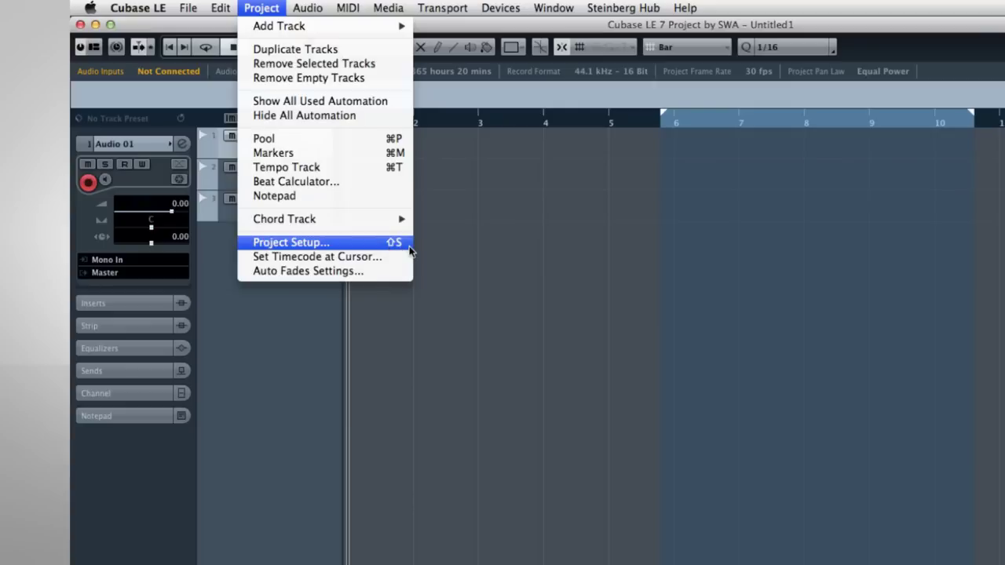
Look at the Beat Calculator, then duplicate Audio 01 into a Copy of Audio 01 track.
{"action": "left_click", "coordinate": [341, 188]}
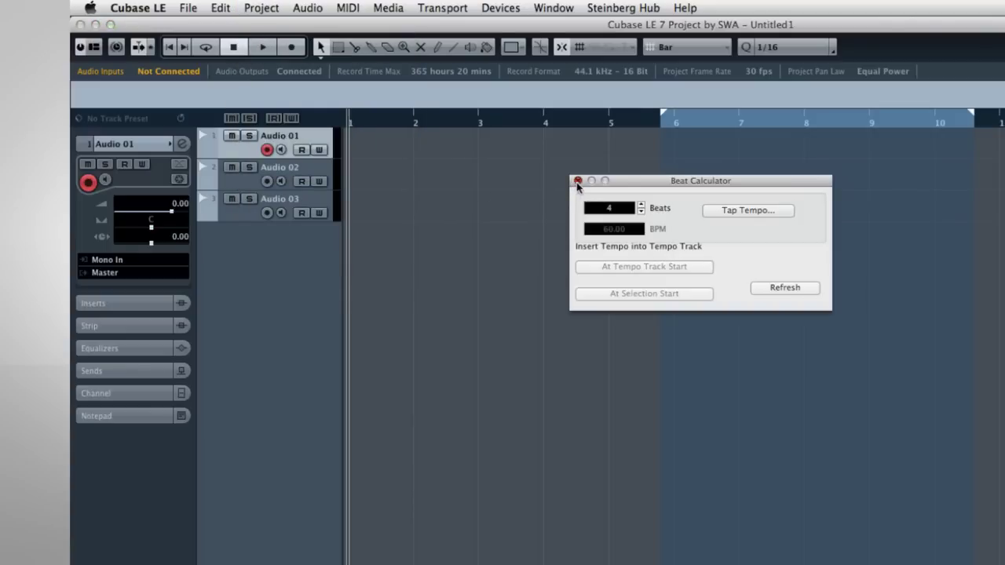
{"action": "left_click", "coordinate": [577, 181]}
{"action": "left_click", "coordinate": [274, 9]}
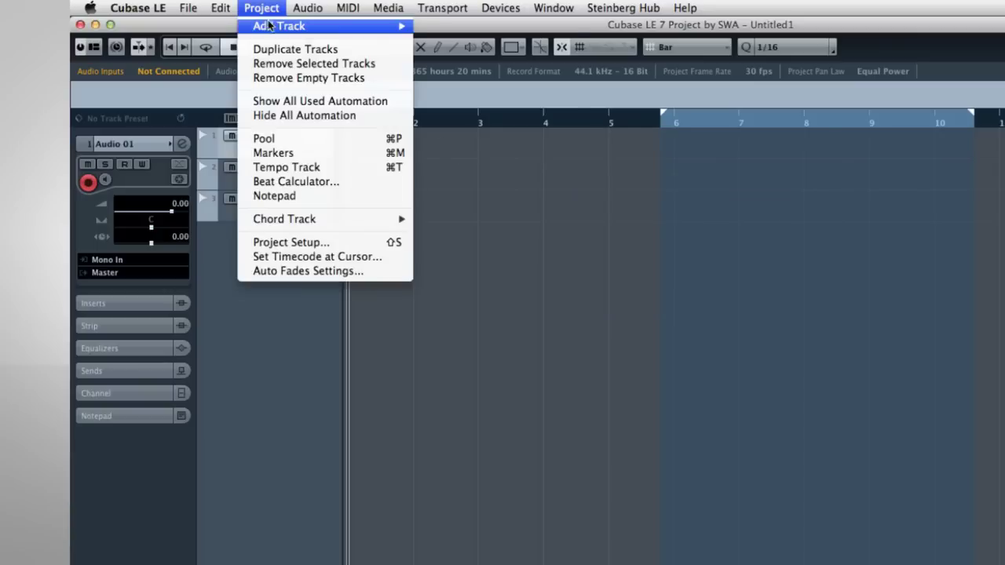
{"action": "left_click", "coordinate": [270, 50]}
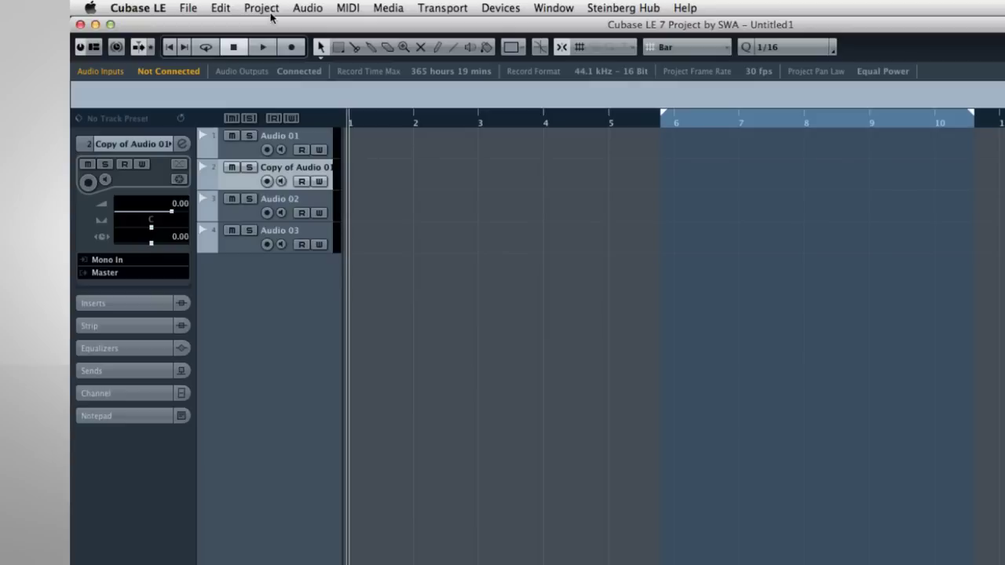
Browse the Project menu's Add Track and Chord Track submenus, then dismiss the menu.
{"action": "left_click", "coordinate": [271, 14]}
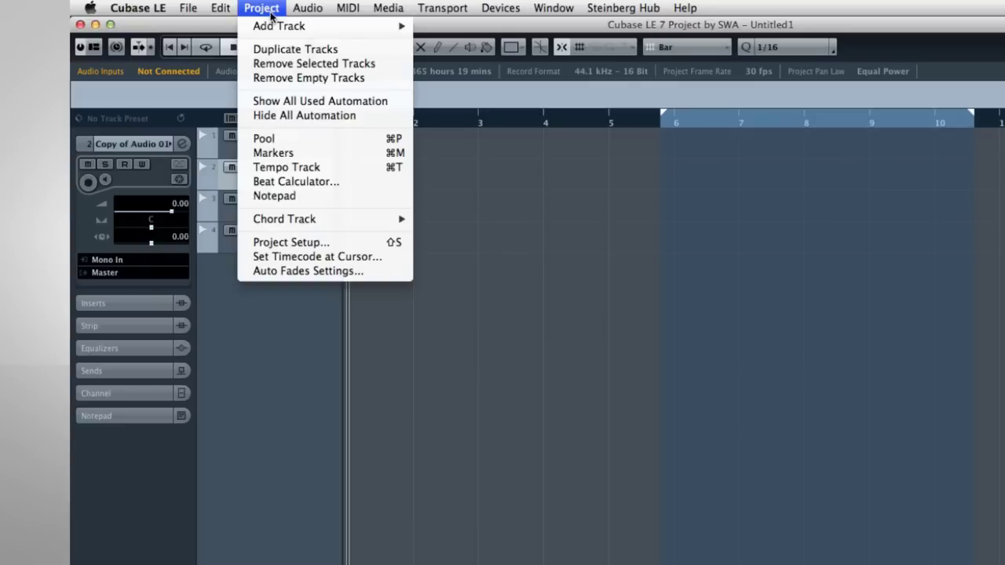
{"action": "mouse_move", "coordinate": [270, 25]}
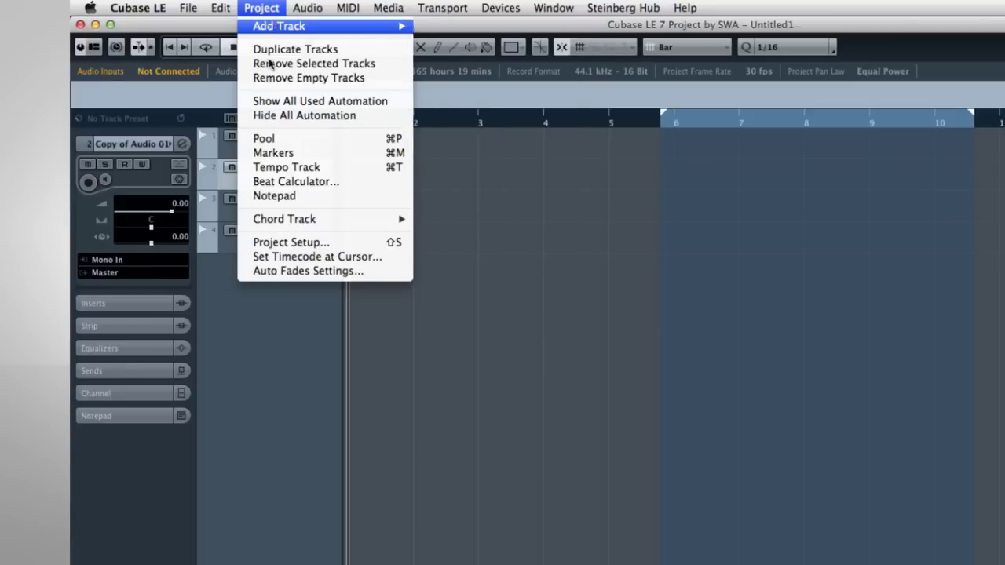
{"action": "mouse_move", "coordinate": [267, 226]}
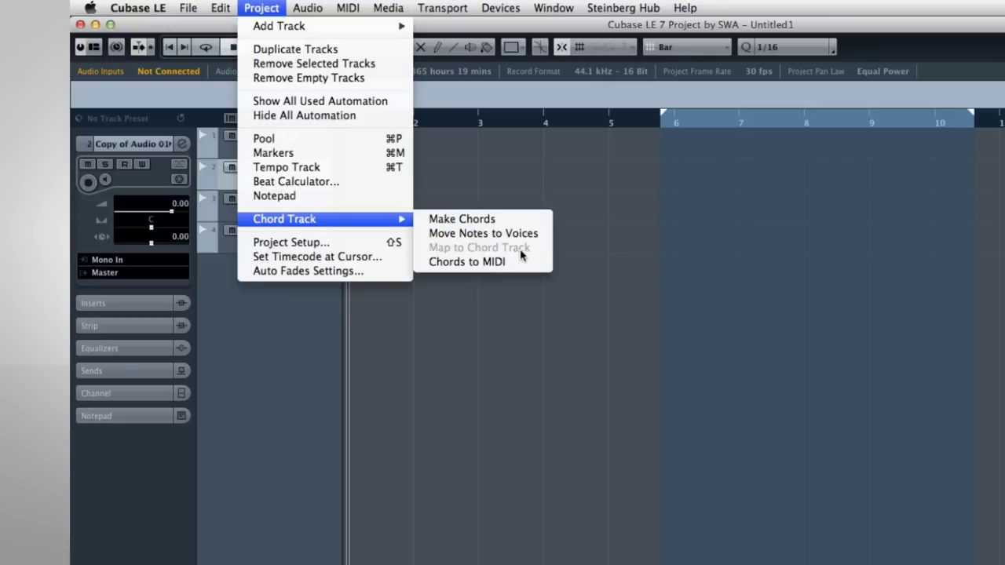
{"action": "left_click", "coordinate": [460, 186]}
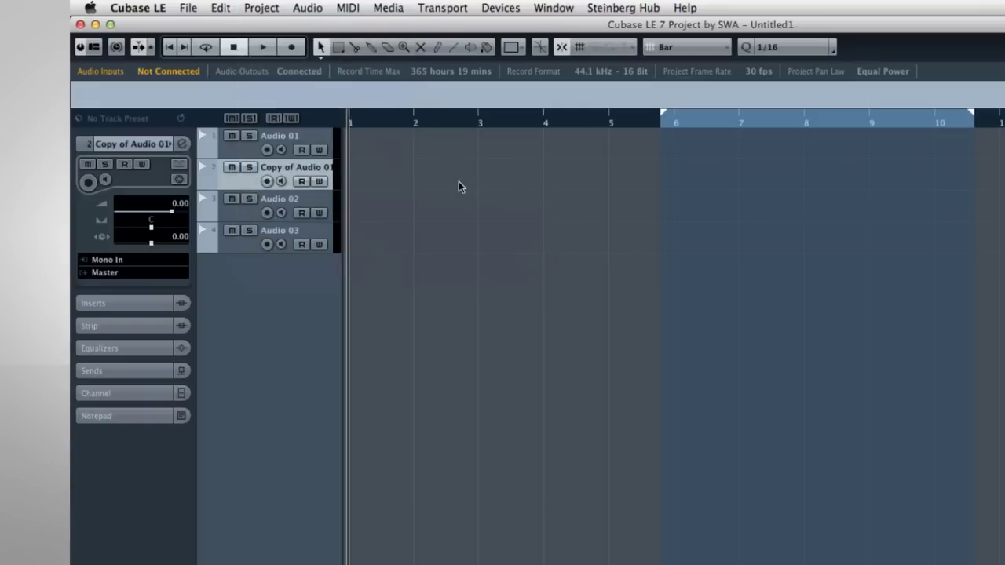
Search Help for 'MIDI', then open the MIDI Device Manager from Devices and close it.
{"action": "left_click", "coordinate": [685, 8]}
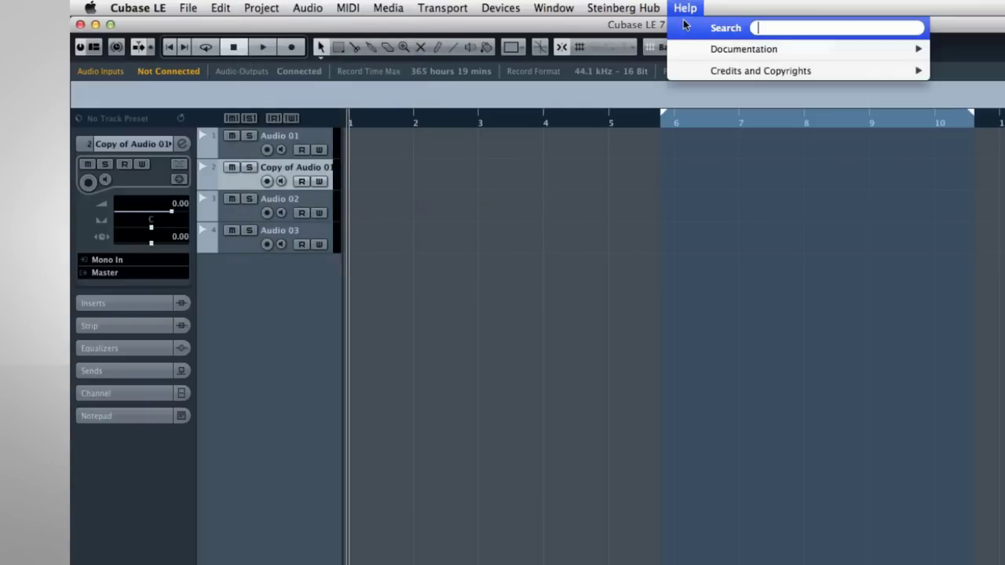
{"action": "mouse_move", "coordinate": [685, 48]}
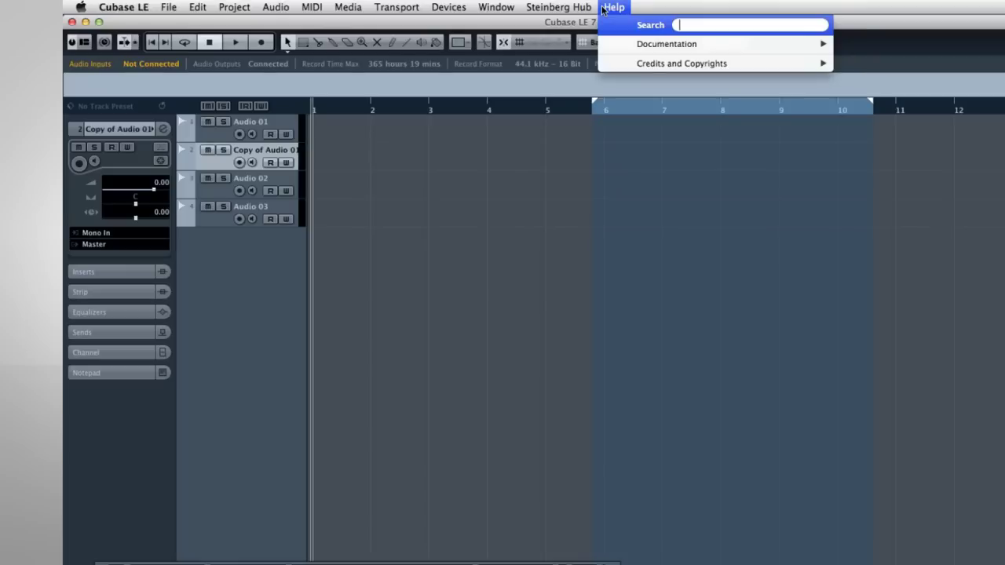
{"action": "type", "text": "MIDI"}
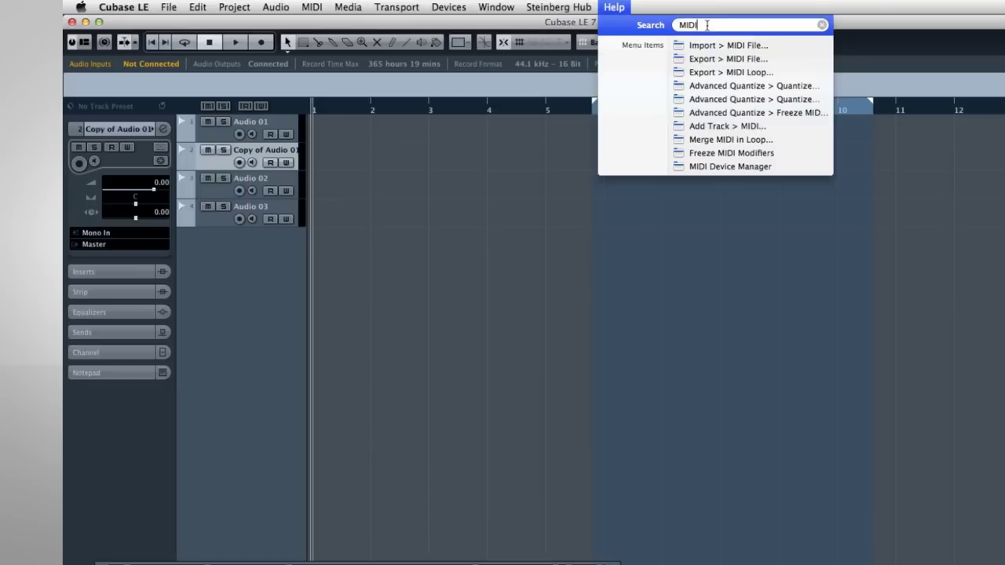
{"action": "mouse_move", "coordinate": [707, 62]}
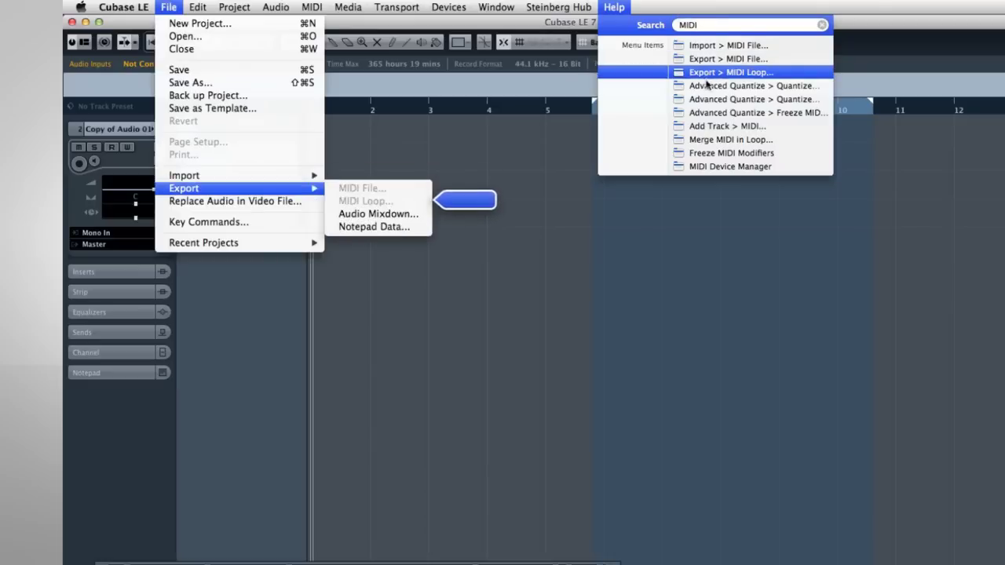
{"action": "mouse_move", "coordinate": [709, 89]}
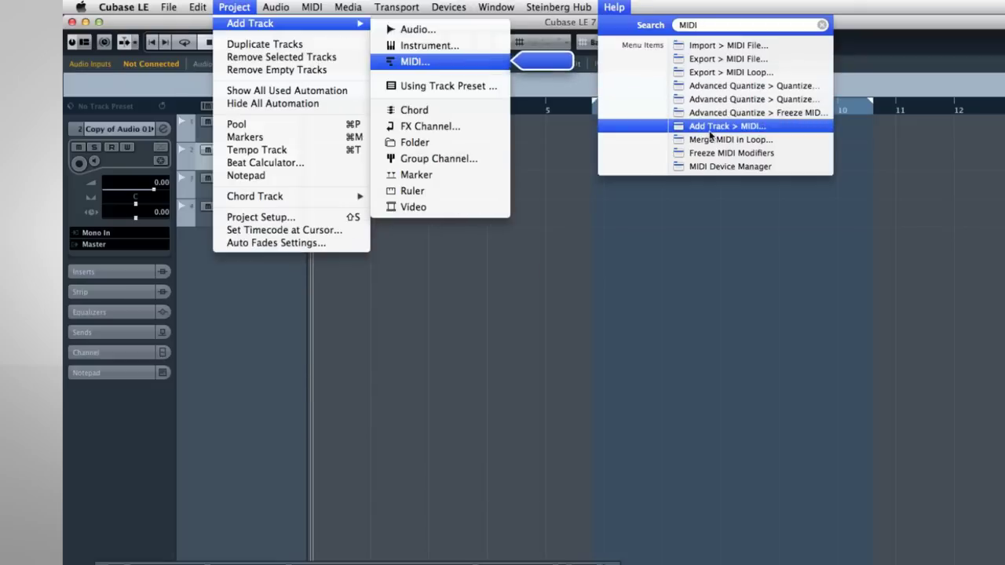
{"action": "mouse_move", "coordinate": [708, 143]}
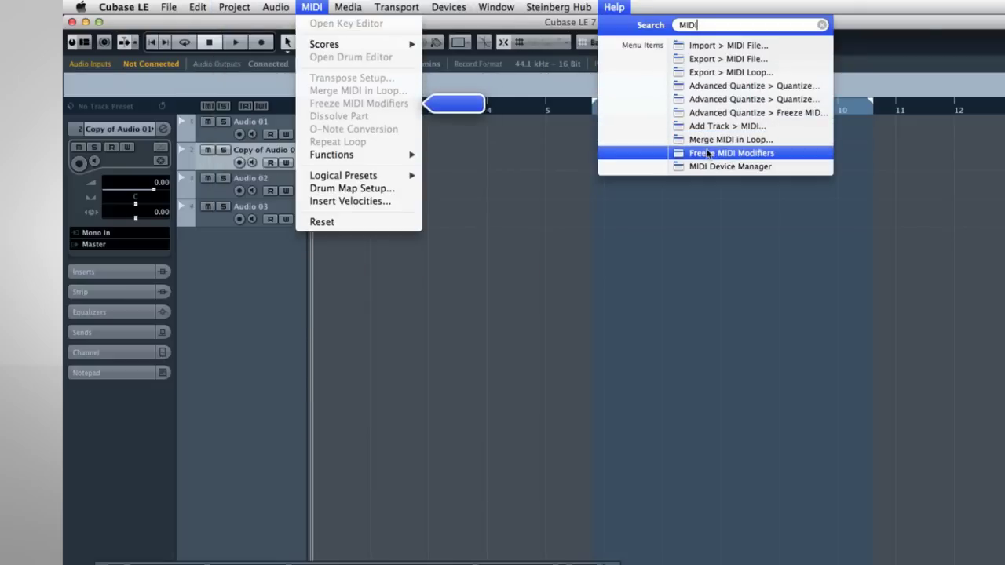
{"action": "mouse_move", "coordinate": [711, 168]}
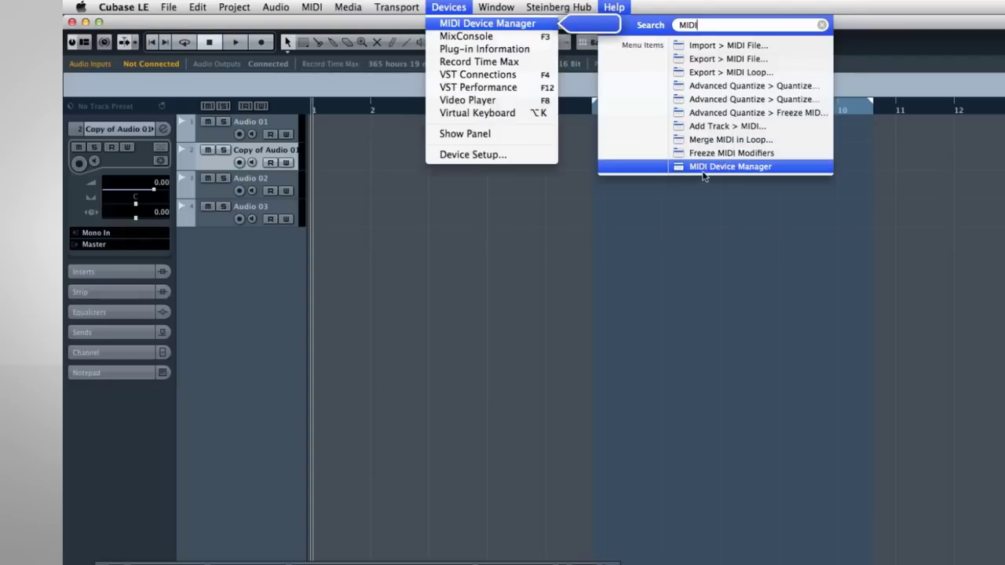
{"action": "left_click", "coordinate": [529, 25]}
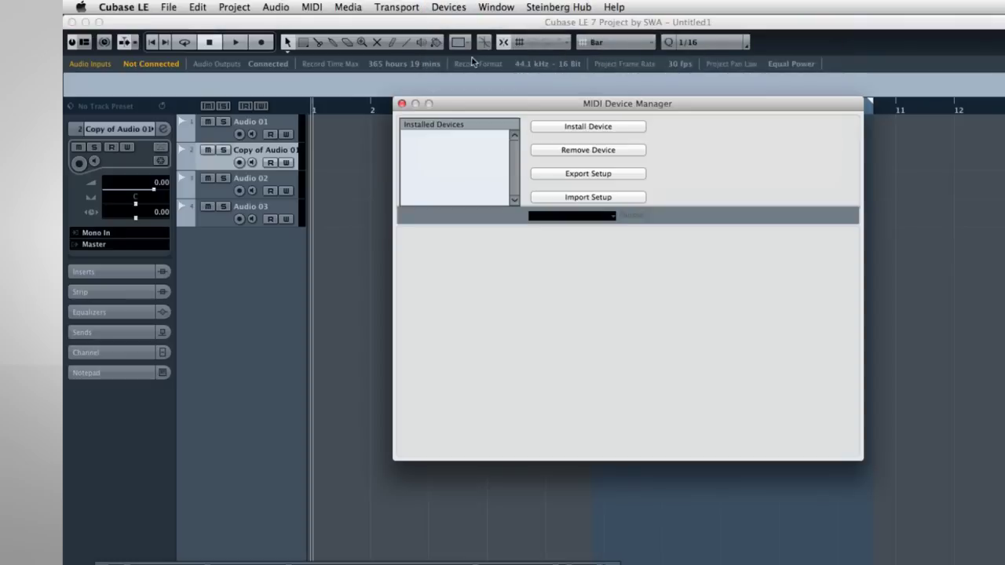
{"action": "left_click", "coordinate": [401, 105]}
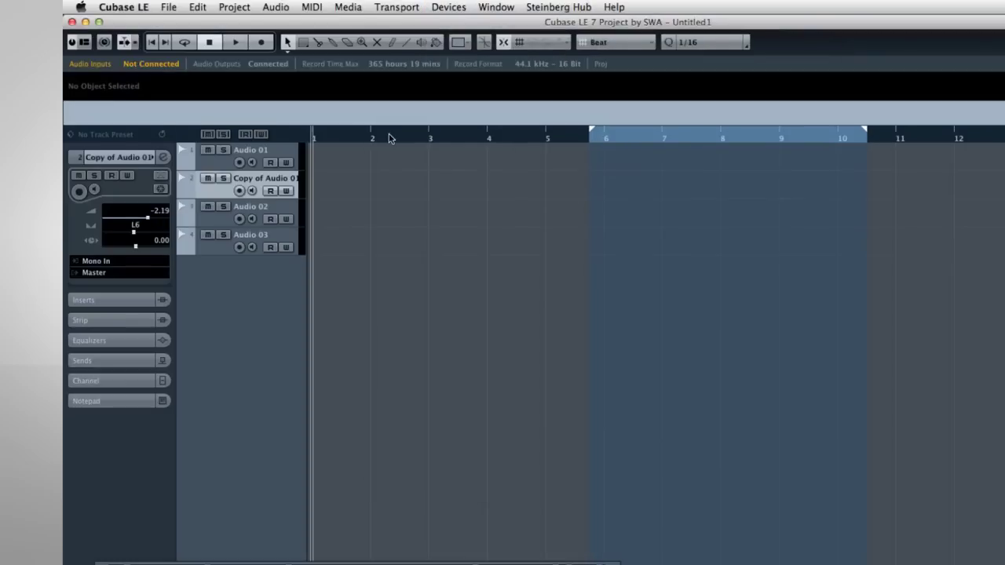
Show the Transport Panel with F2 and bring up the toolbar configuration menu.
{"action": "key", "text": "F2"}
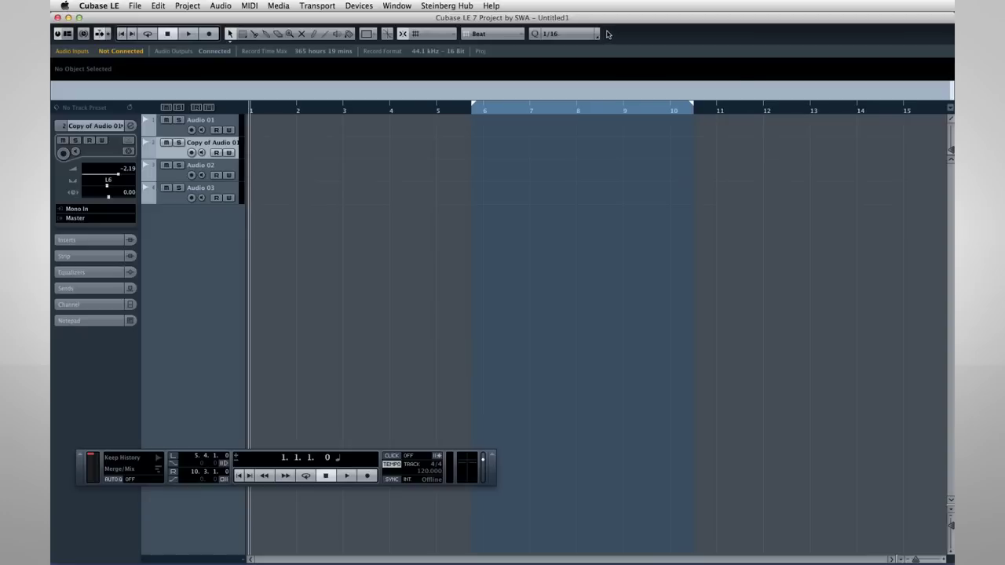
{"action": "right_click", "coordinate": [607, 35]}
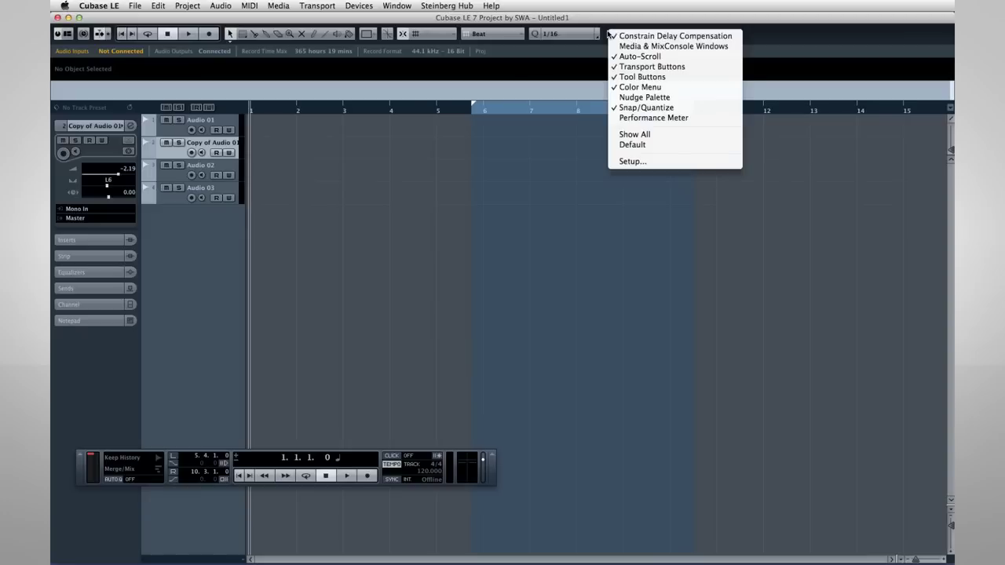
{"action": "left_click", "coordinate": [620, 108]}
{"action": "right_click", "coordinate": [627, 36]}
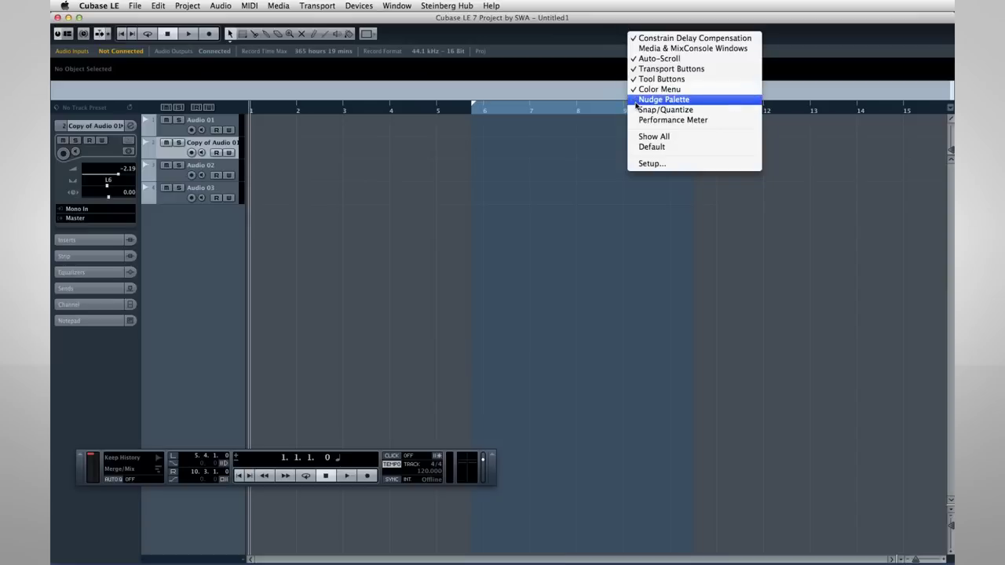
{"action": "left_click", "coordinate": [638, 113]}
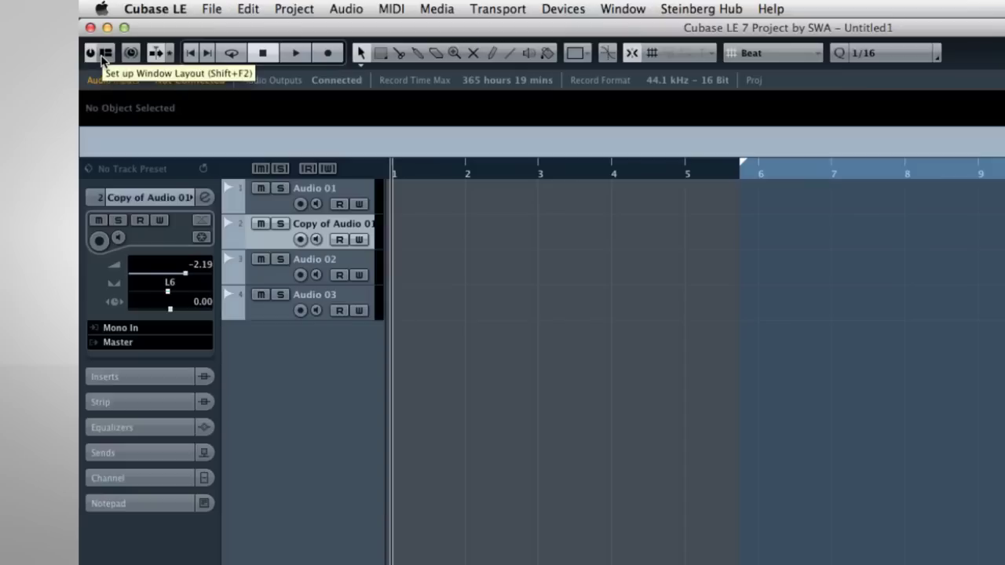
{"action": "left_click", "coordinate": [102, 59]}
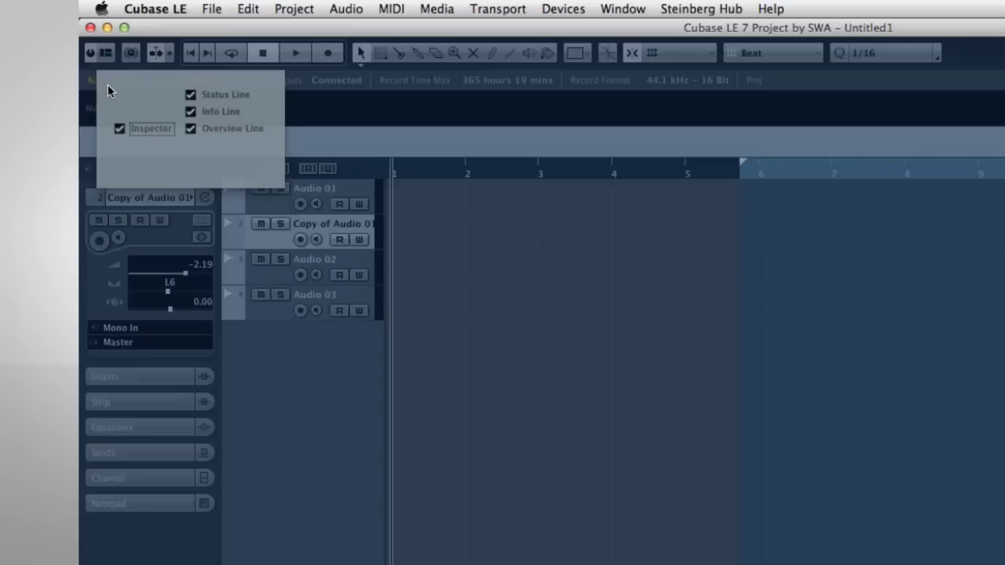
{"action": "left_click", "coordinate": [192, 111]}
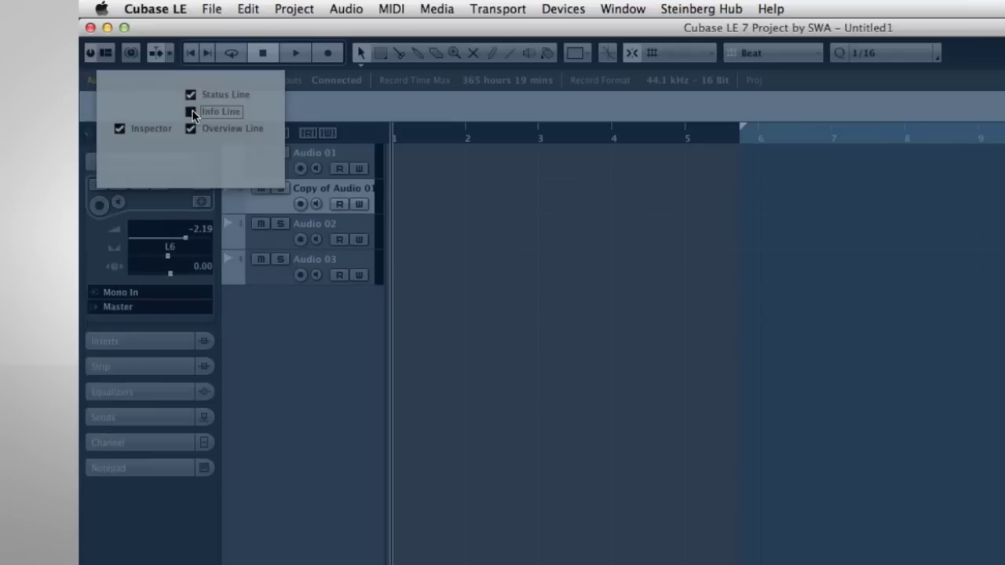
{"action": "left_click", "coordinate": [191, 112]}
{"action": "left_click", "coordinate": [120, 128]}
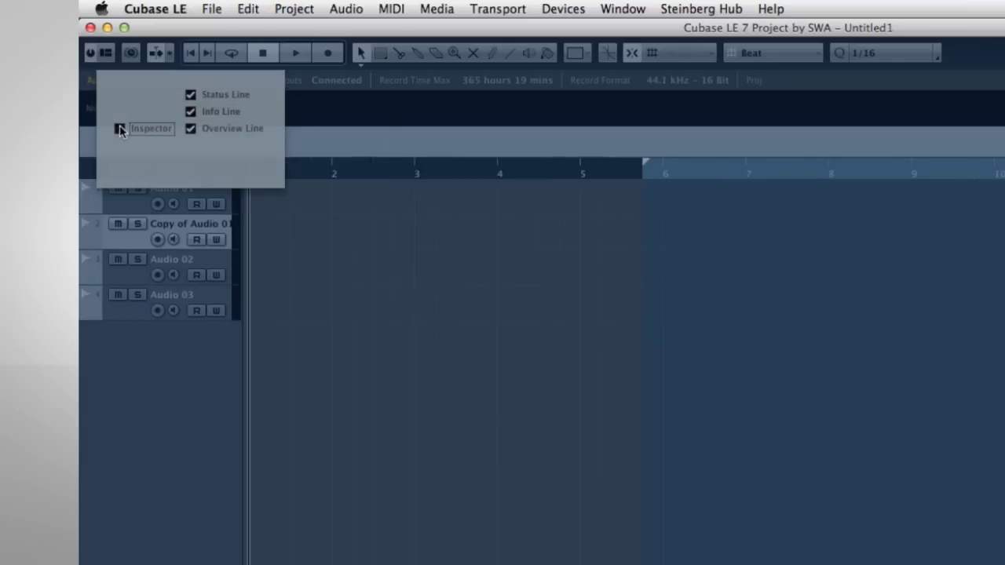
{"action": "left_click", "coordinate": [119, 128]}
{"action": "left_click", "coordinate": [190, 127]}
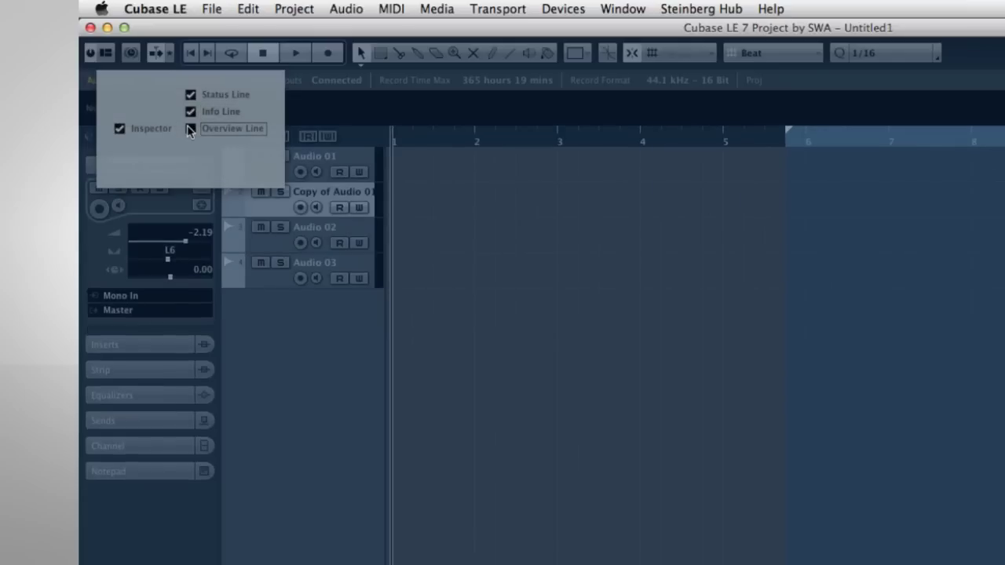
{"action": "left_click", "coordinate": [190, 129]}
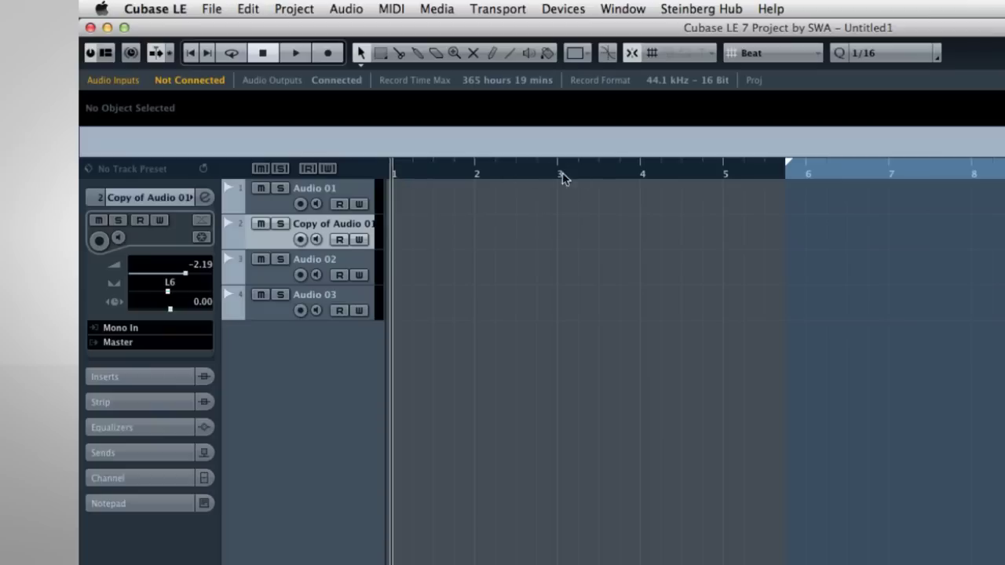
Switch the ruler's time display to seconds, then to Timecode.
{"action": "right_click", "coordinate": [603, 172]}
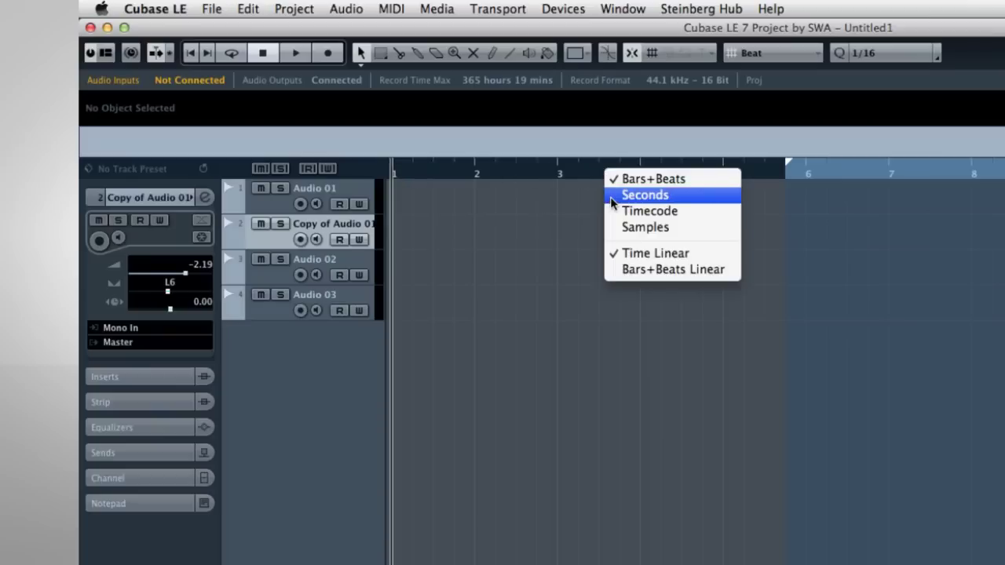
{"action": "left_click", "coordinate": [610, 195]}
{"action": "right_click", "coordinate": [615, 170]}
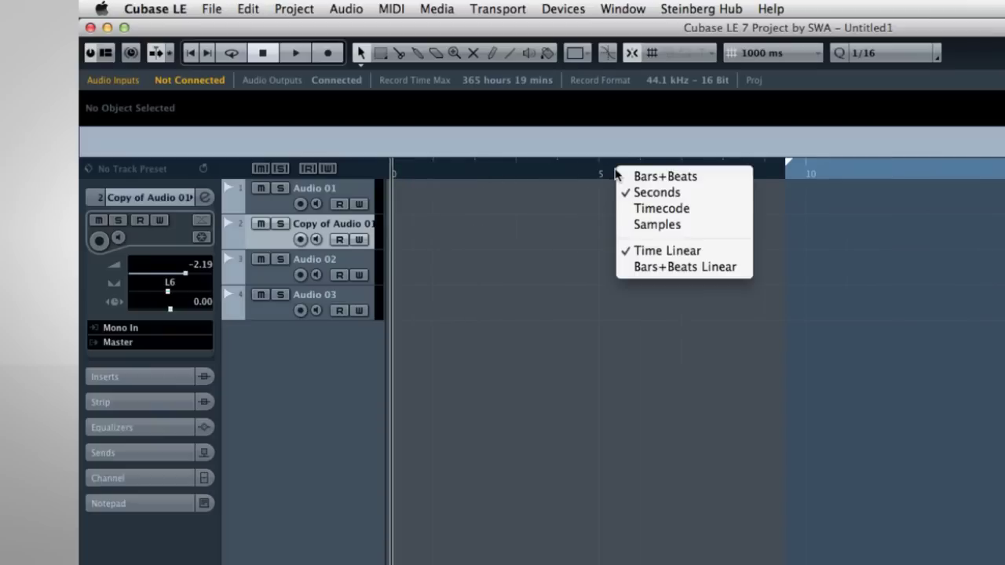
{"action": "left_click", "coordinate": [625, 209]}
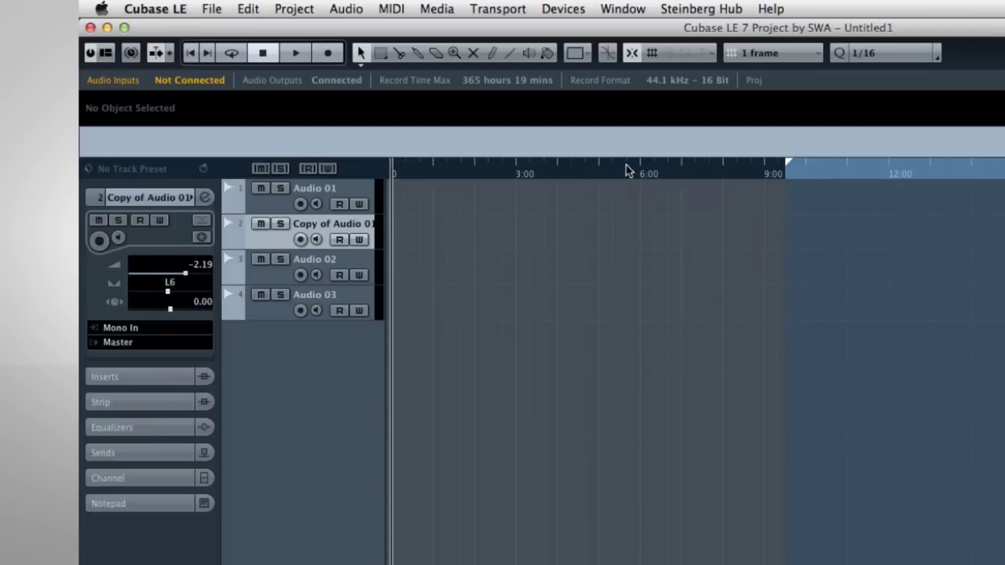
Position the project cursor on the ruler just before the 9:00 mark and zoom in.
{"action": "left_click", "coordinate": [626, 171]}
{"action": "left_click", "coordinate": [738, 171]}
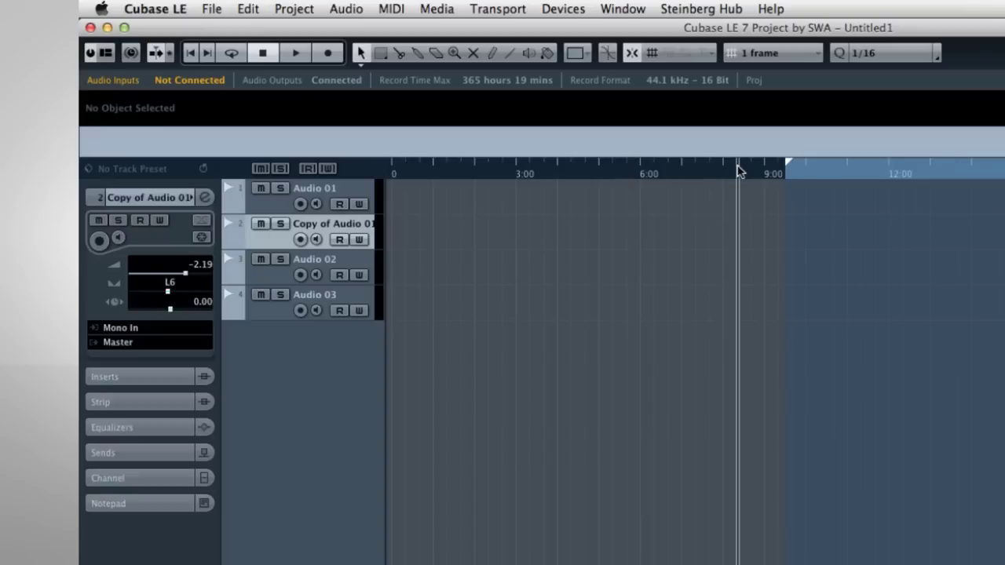
{"action": "left_click", "coordinate": [502, 173]}
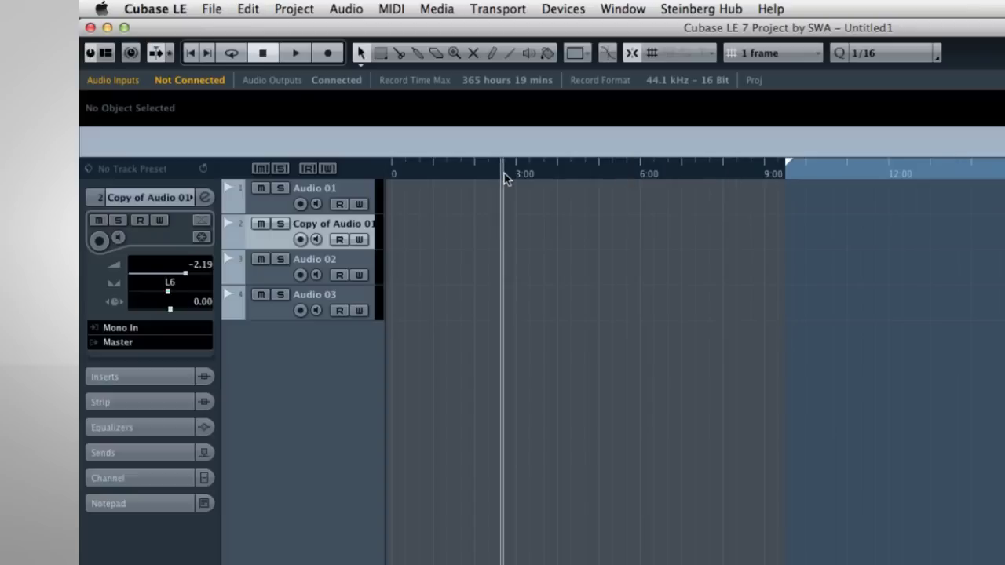
{"action": "left_click_drag", "start_coordinate": [706, 173], "coordinate": [710, 140]}
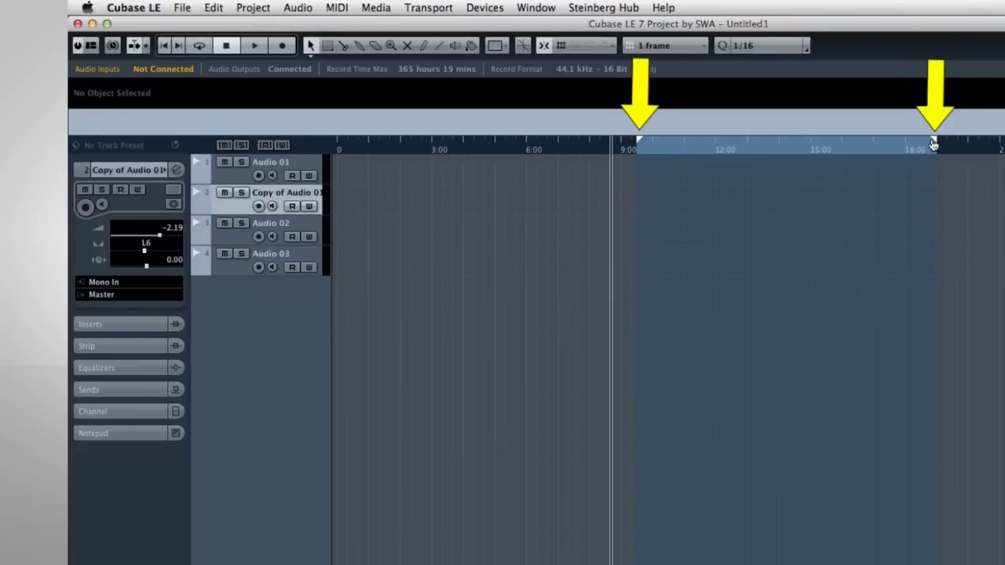
Drag the left and right locators so the cycle range spans from 0 to 18:00.
{"action": "left_click_drag", "start_coordinate": [933, 143], "coordinate": [812, 143]}
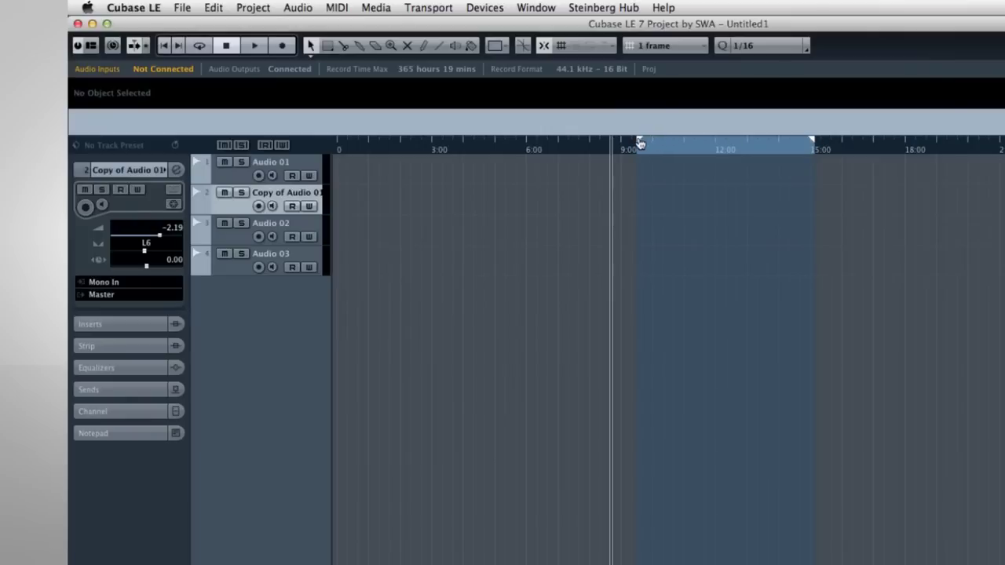
{"action": "left_click_drag", "start_coordinate": [641, 143], "coordinate": [377, 143]}
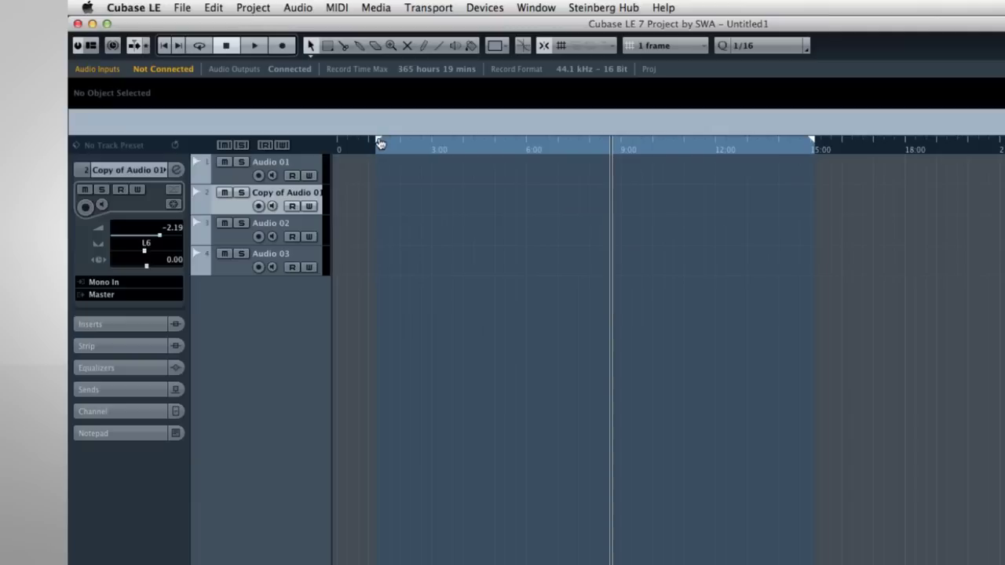
{"action": "left_click_drag", "start_coordinate": [379, 143], "coordinate": [963, 143]}
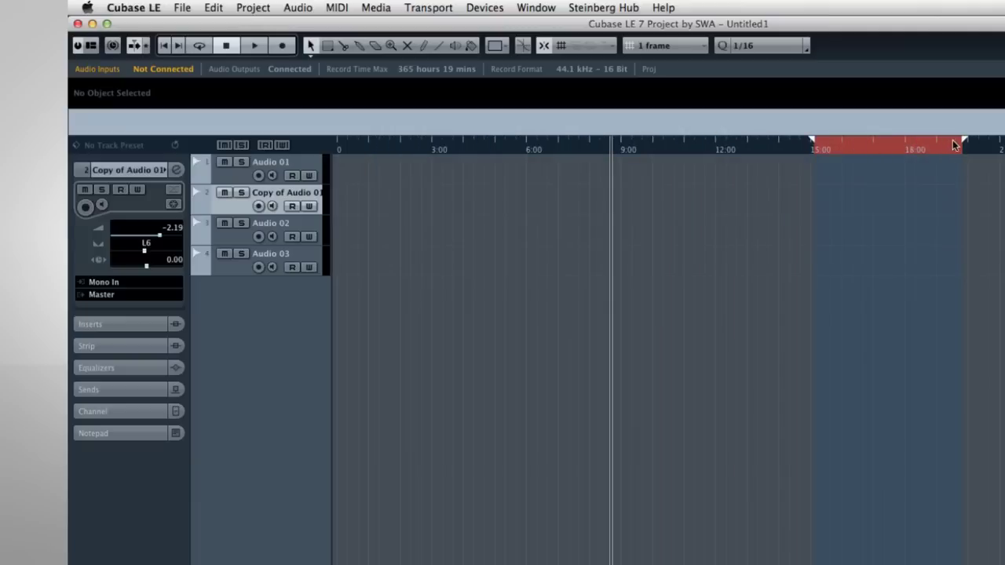
{"action": "left_click_drag", "start_coordinate": [962, 144], "coordinate": [338, 143]}
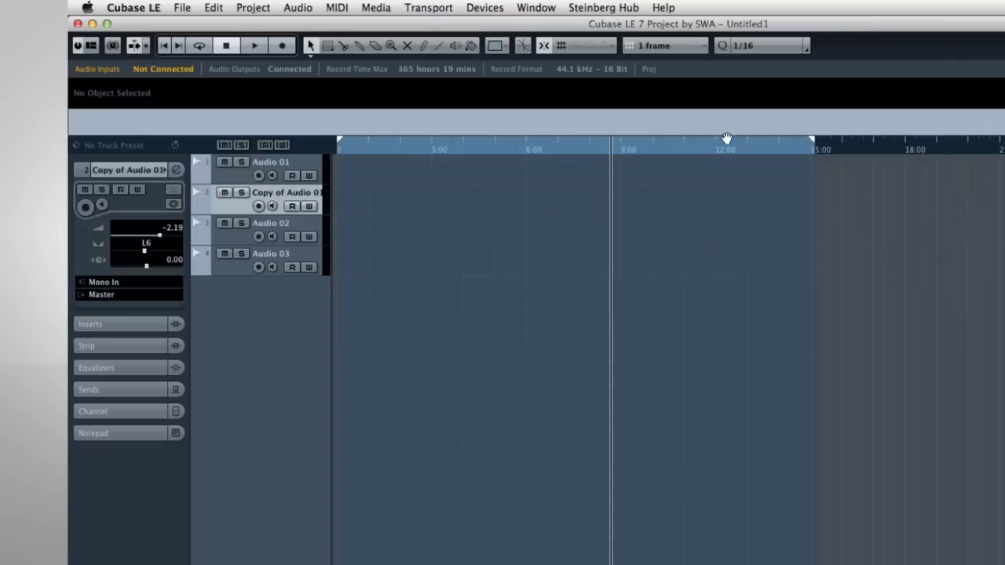
{"action": "left_click_drag", "start_coordinate": [813, 143], "coordinate": [906, 147]}
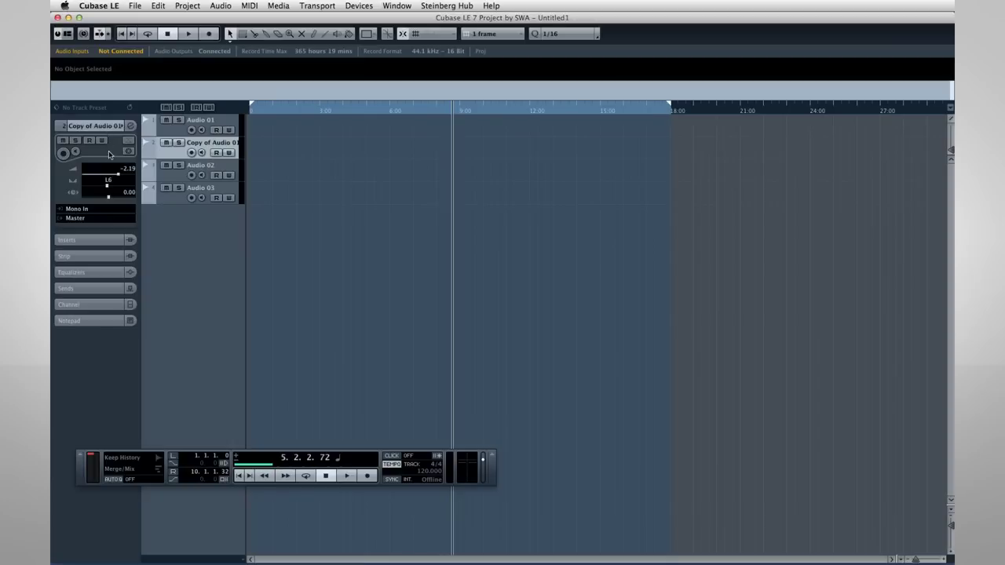
Collapse and re-expand the Inspector's main track section and channel strip section.
{"action": "left_click", "coordinate": [106, 127]}
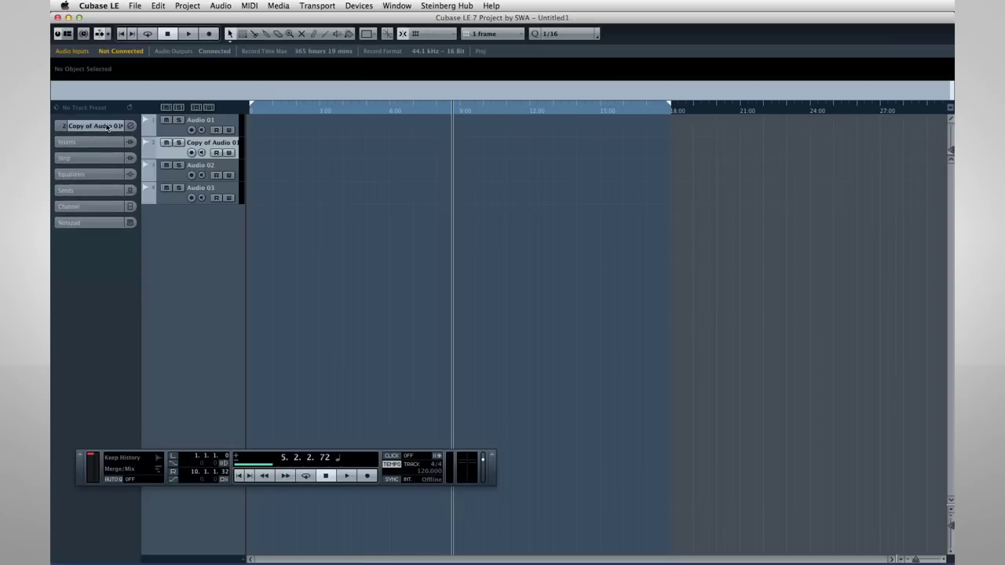
{"action": "left_click", "coordinate": [87, 207]}
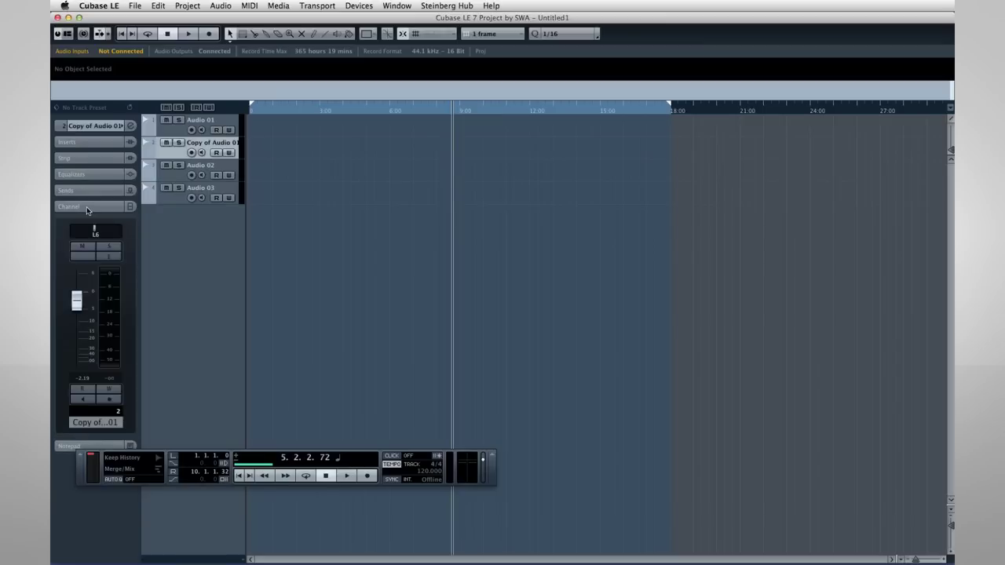
{"action": "left_click", "coordinate": [86, 206]}
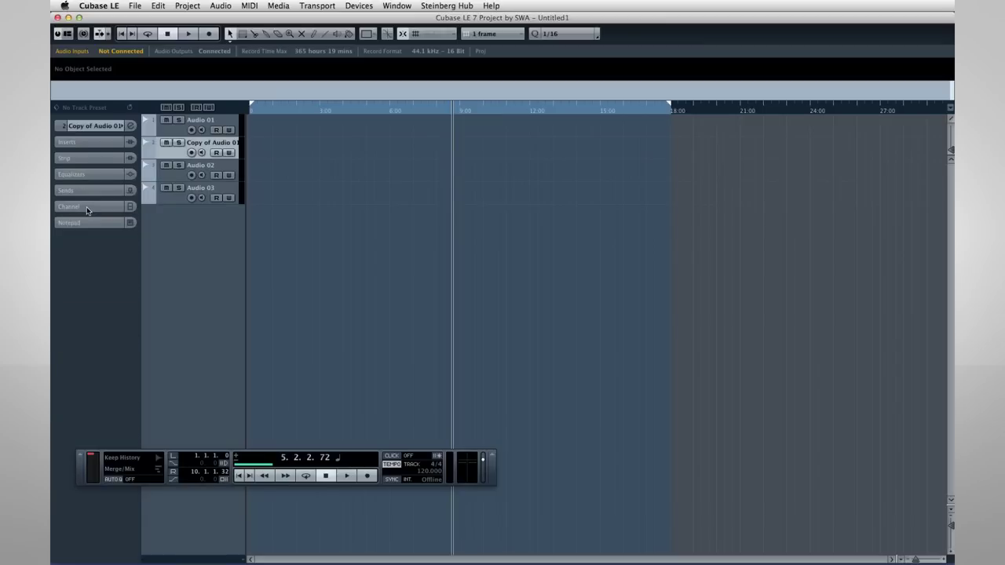
{"action": "left_click", "coordinate": [89, 127]}
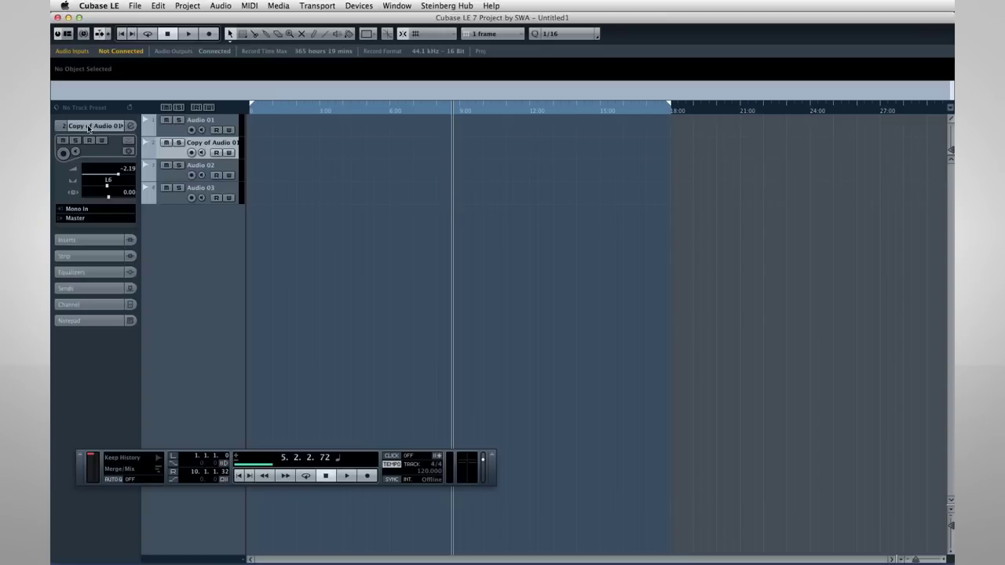
Toggle record-enable and automation write off again, lower volume to -2.75, then open Channel Settings.
{"action": "left_click", "coordinate": [216, 153]}
{"action": "left_click", "coordinate": [101, 140]}
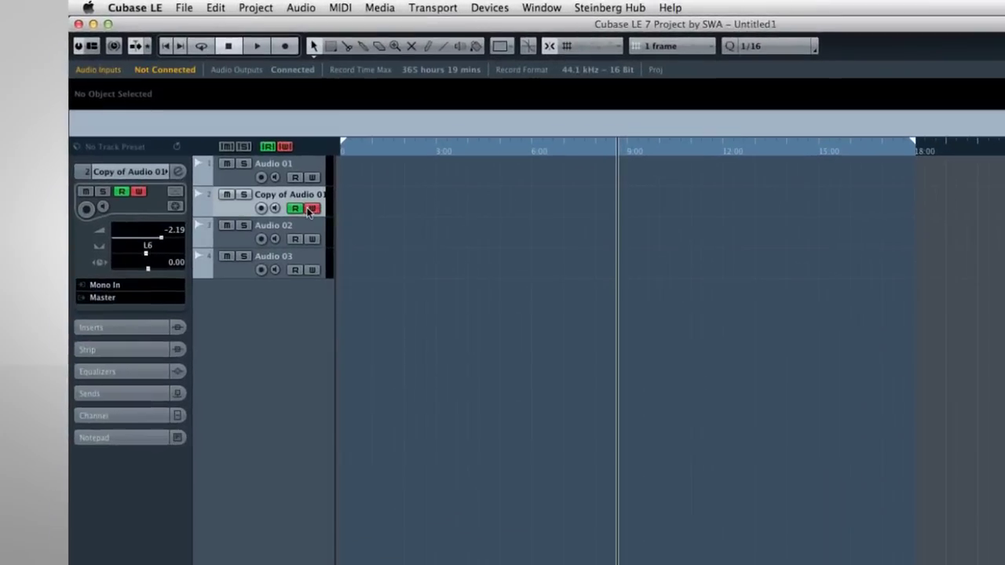
{"action": "left_click", "coordinate": [256, 171]}
{"action": "left_click", "coordinate": [242, 171]}
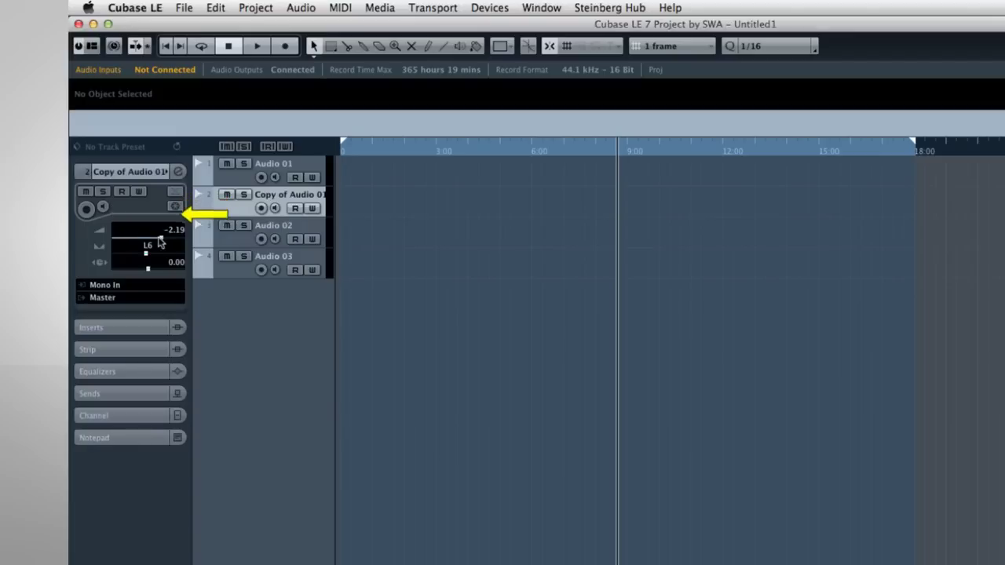
{"action": "mouse_move", "coordinate": [161, 238]}
{"action": "left_mouse_down"}
{"action": "mouse_move", "coordinate": [126, 239]}
{"action": "mouse_move", "coordinate": [159, 238]}
{"action": "mouse_move", "coordinate": [144, 258]}
{"action": "mouse_move", "coordinate": [122, 257]}
{"action": "mouse_move", "coordinate": [160, 256]}
{"action": "mouse_move", "coordinate": [135, 271]}
{"action": "mouse_move", "coordinate": [147, 265]}
{"action": "left_mouse_up"}
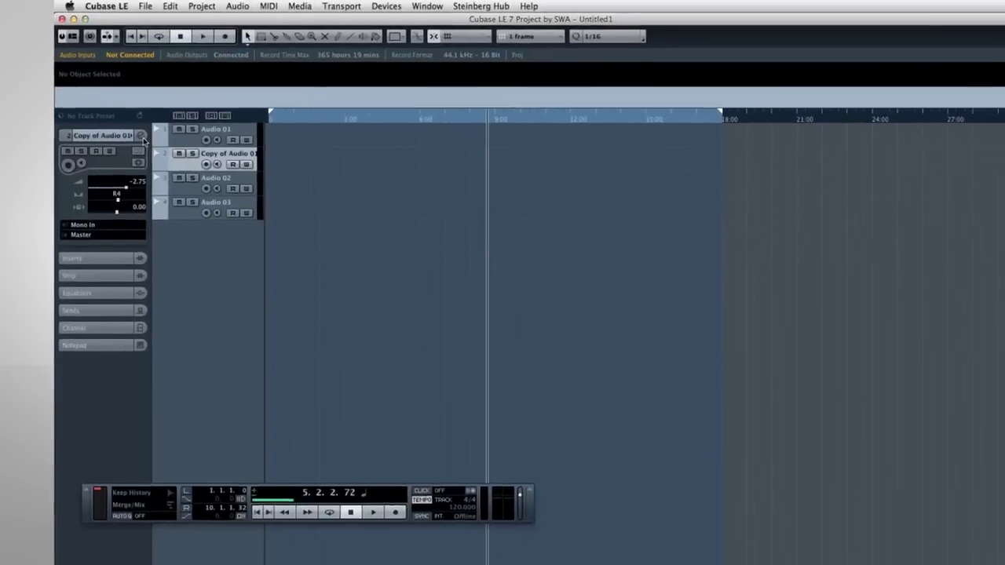
{"action": "left_click", "coordinate": [179, 172]}
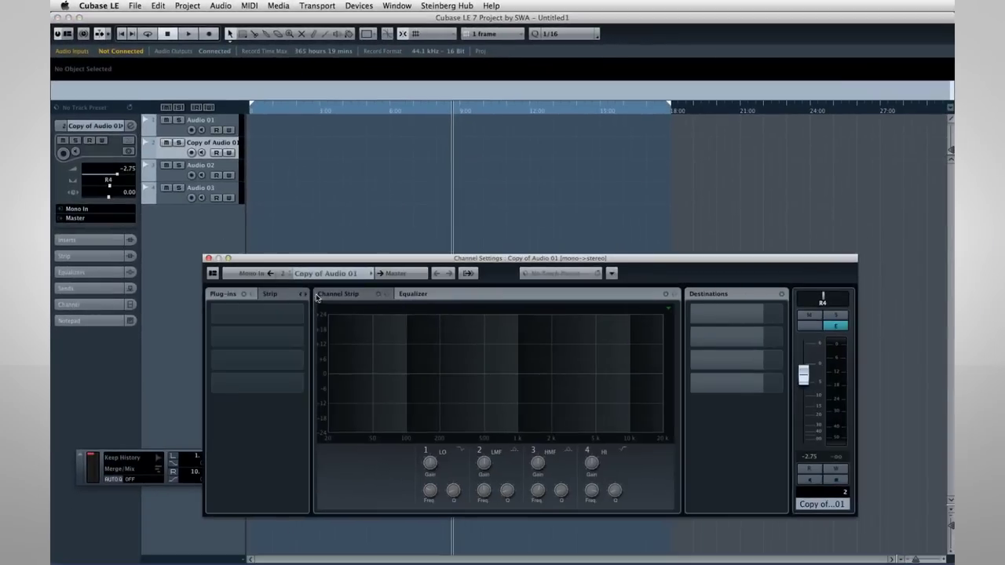
{"action": "left_click", "coordinate": [209, 258]}
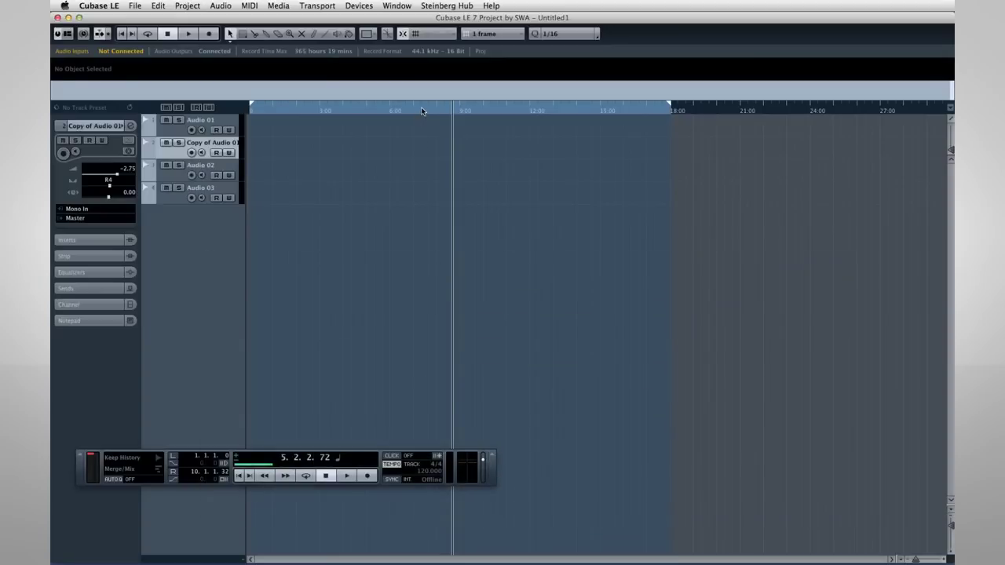
Move the project cursor to 4.3.3.80, zoom far in, narrow the window and heighten track rows.
{"action": "left_click_drag", "start_coordinate": [421, 110], "coordinate": [420, 191]}
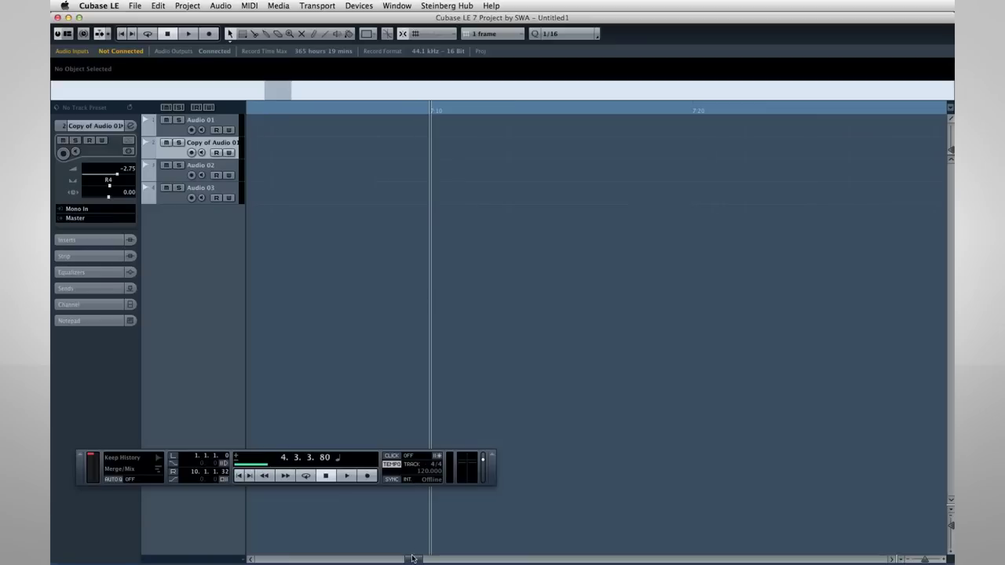
{"action": "left_click_drag", "start_coordinate": [412, 558], "coordinate": [325, 560]}
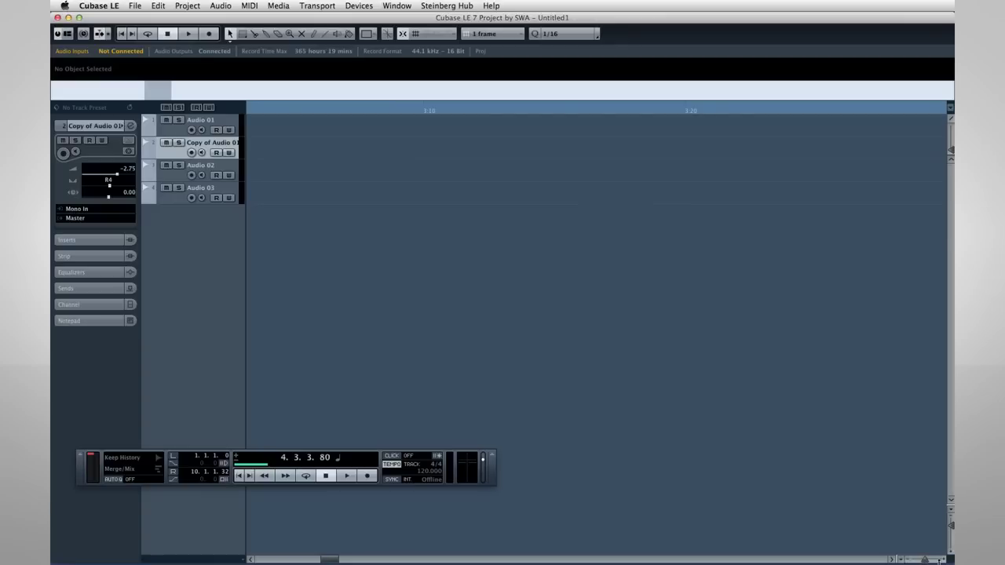
{"action": "mouse_move", "coordinate": [946, 559]}
{"action": "left_mouse_down"}
{"action": "mouse_move", "coordinate": [897, 559]}
{"action": "mouse_move", "coordinate": [947, 560]}
{"action": "left_mouse_up"}
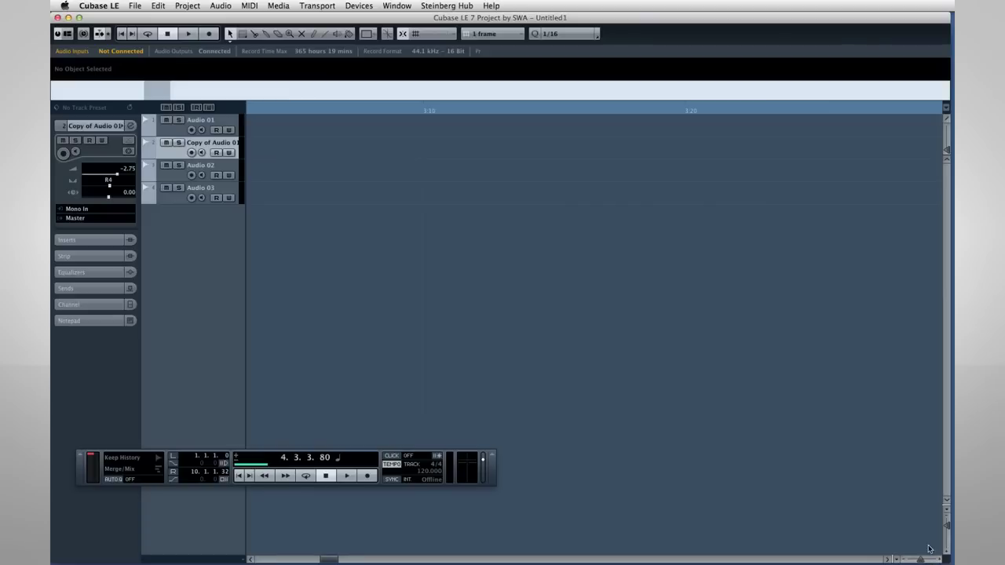
{"action": "left_click_drag", "start_coordinate": [947, 531], "coordinate": [911, 559]}
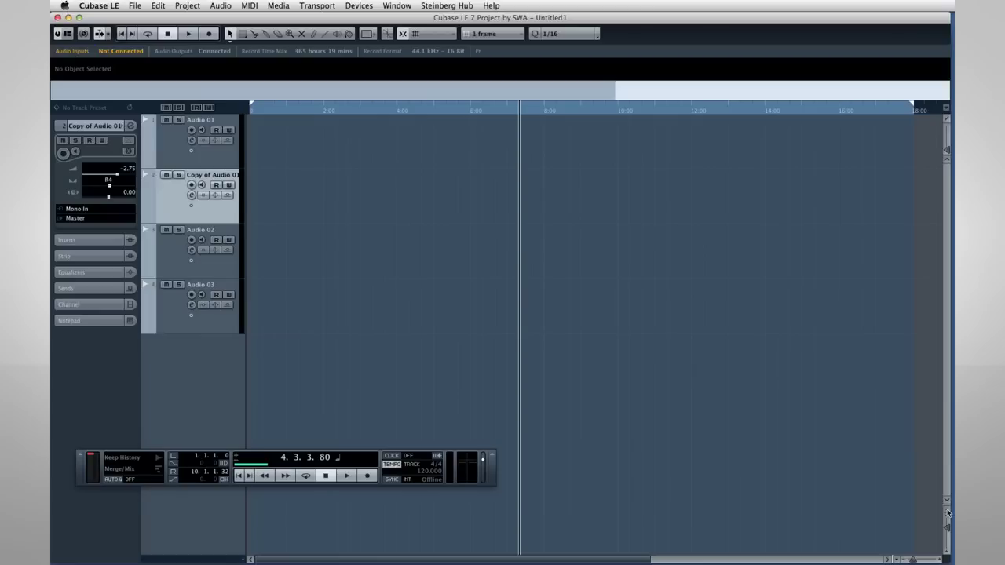
Set track heights to two rows and apply Zoom Full to show the whole project.
{"action": "left_click", "coordinate": [947, 511]}
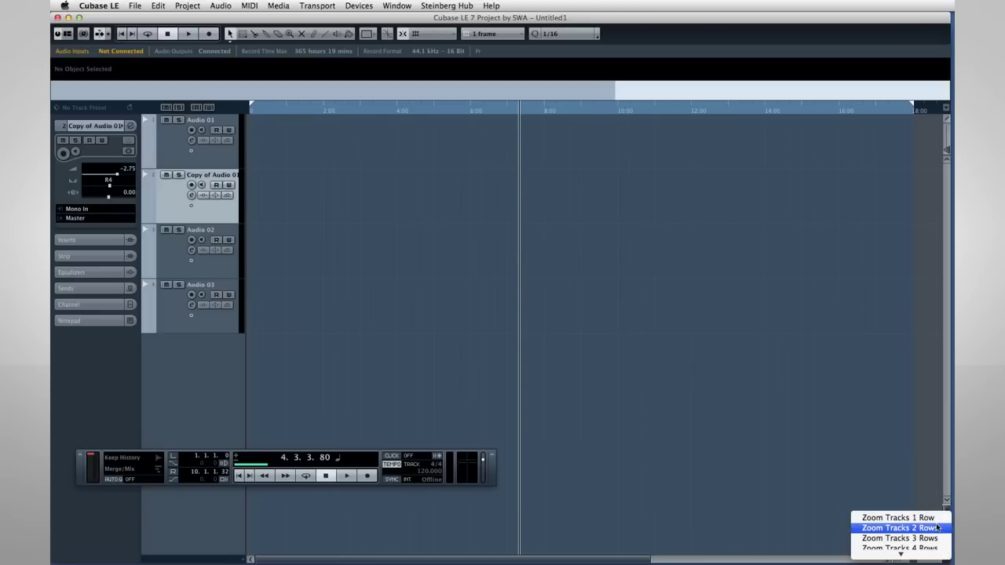
{"action": "left_click", "coordinate": [936, 524]}
{"action": "left_click", "coordinate": [896, 559]}
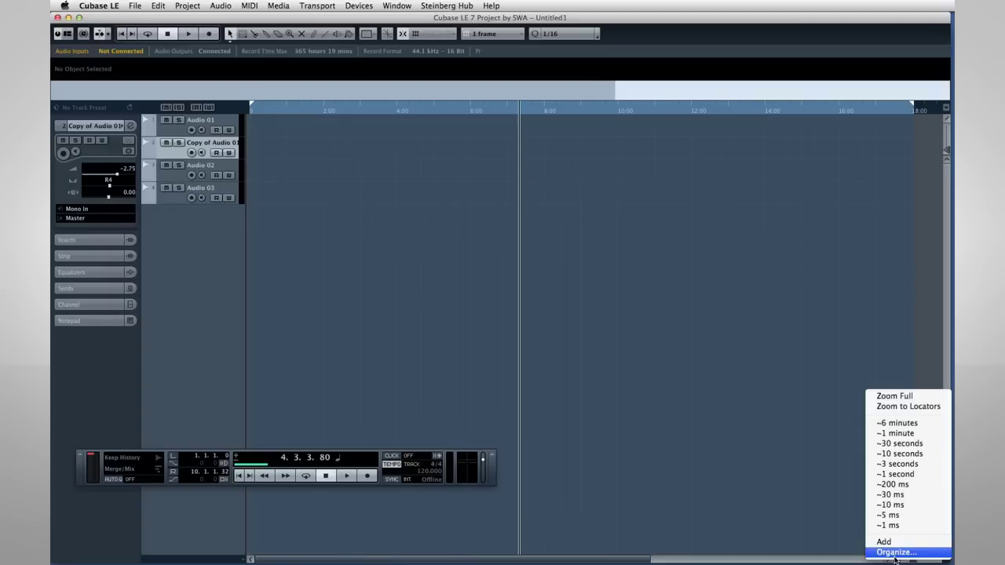
{"action": "left_click", "coordinate": [889, 398]}
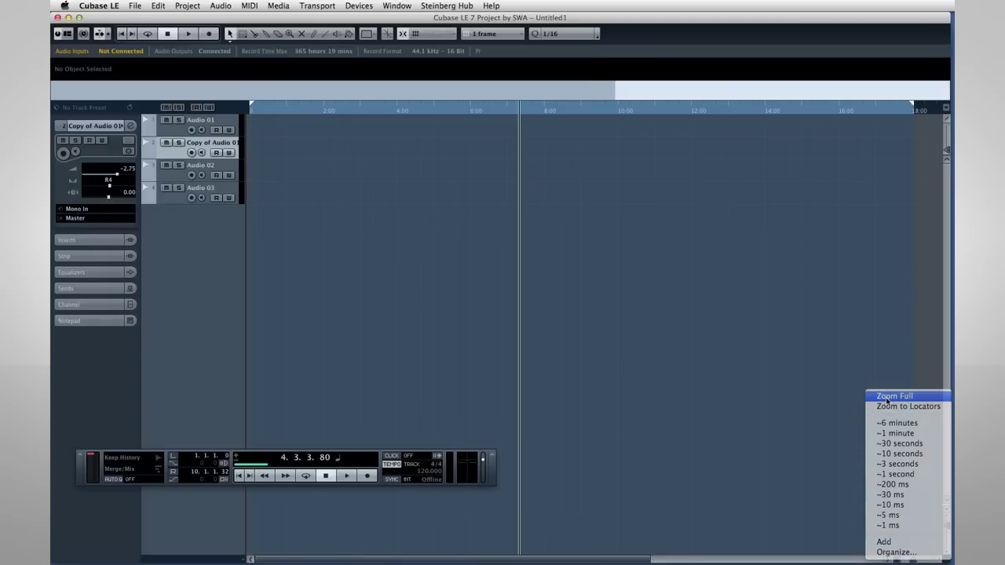